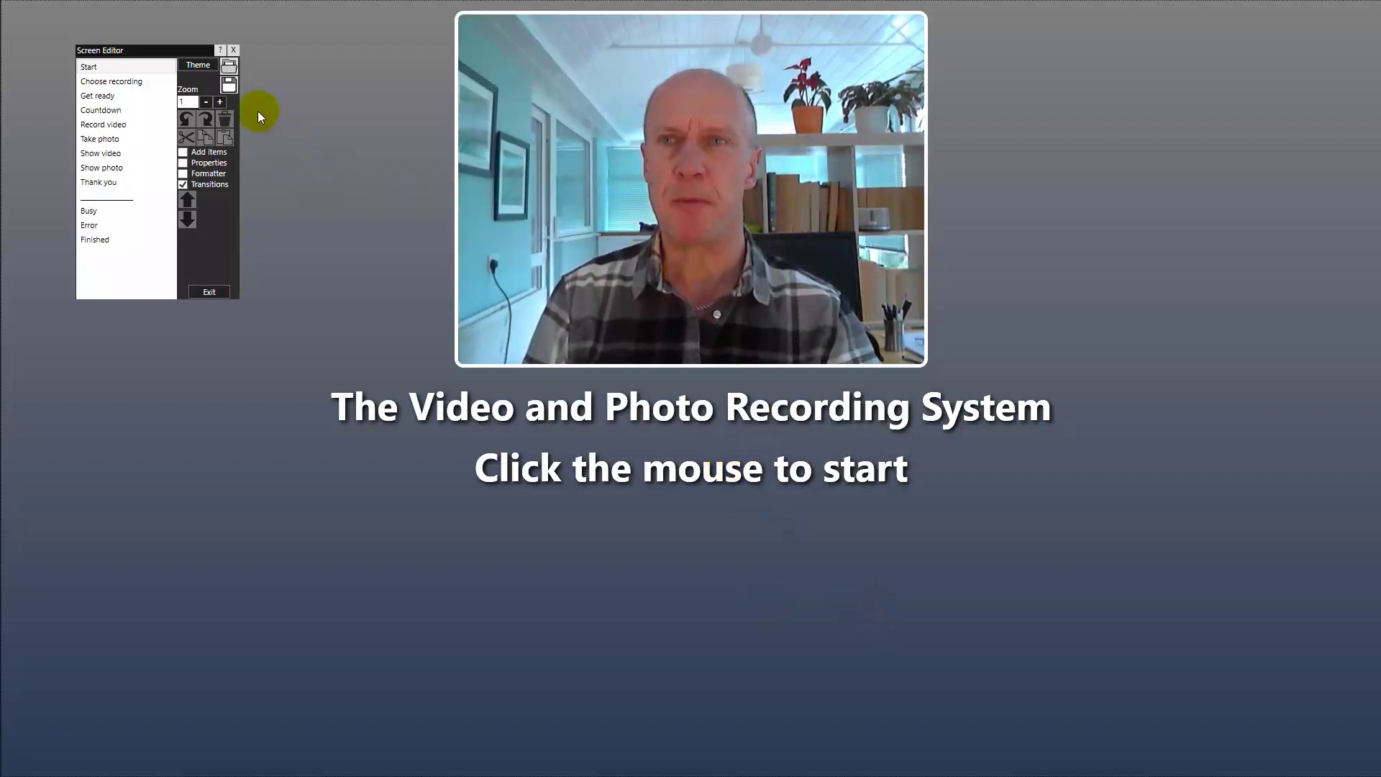
Move the Screen Editor window and switch to the Choose recording screen.
drag(163, 53, 248, 110)
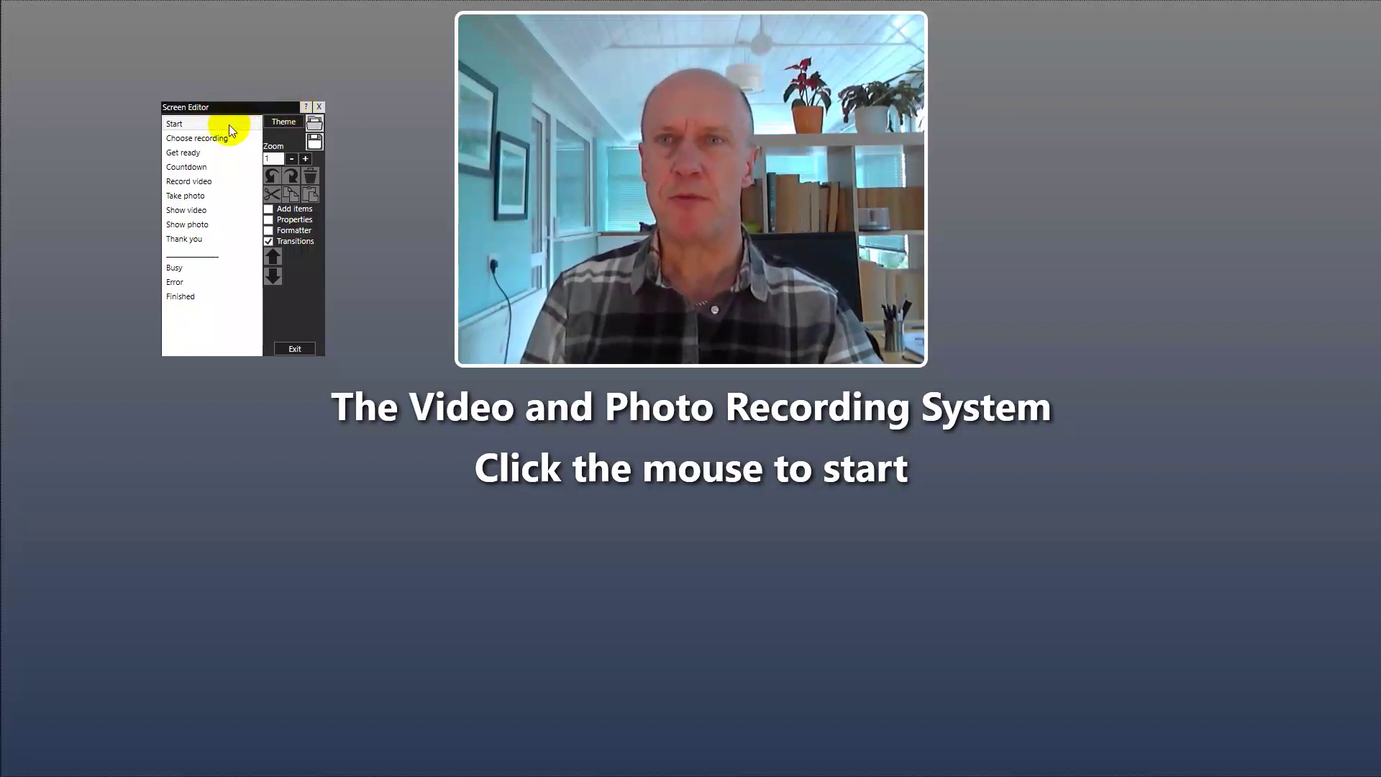
click(232, 136)
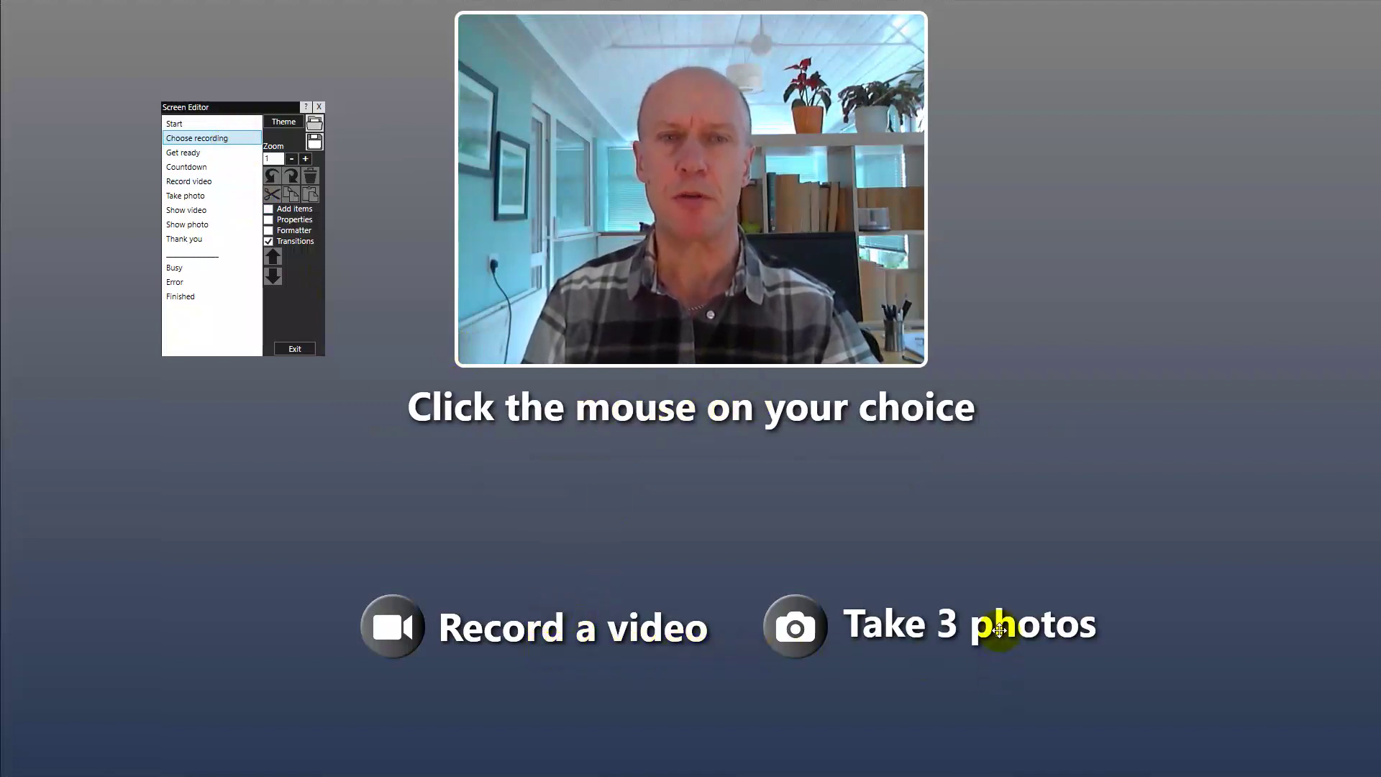
Preview the Get ready, Countdown, Record video, Take photo, Show photo and Thank you screens in turn.
click(209, 152)
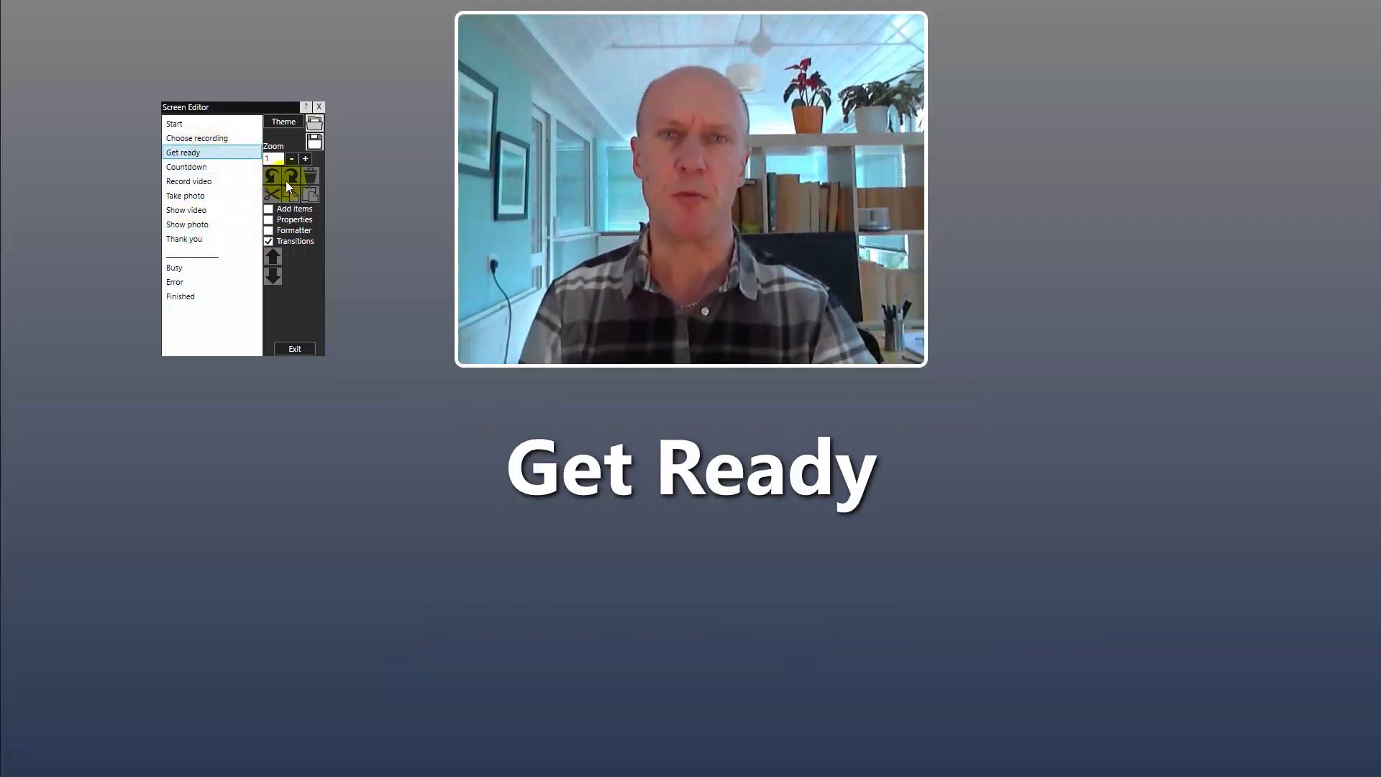
click(218, 166)
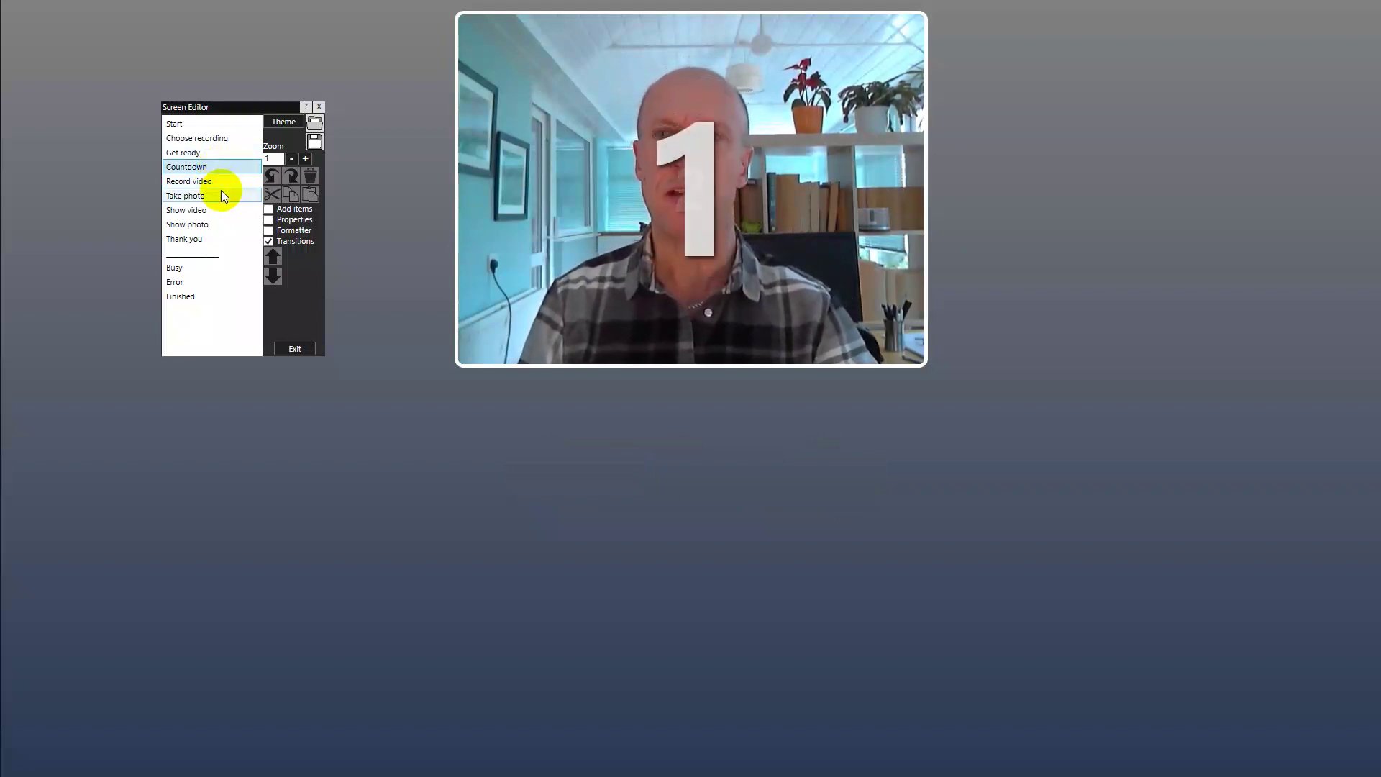
click(223, 182)
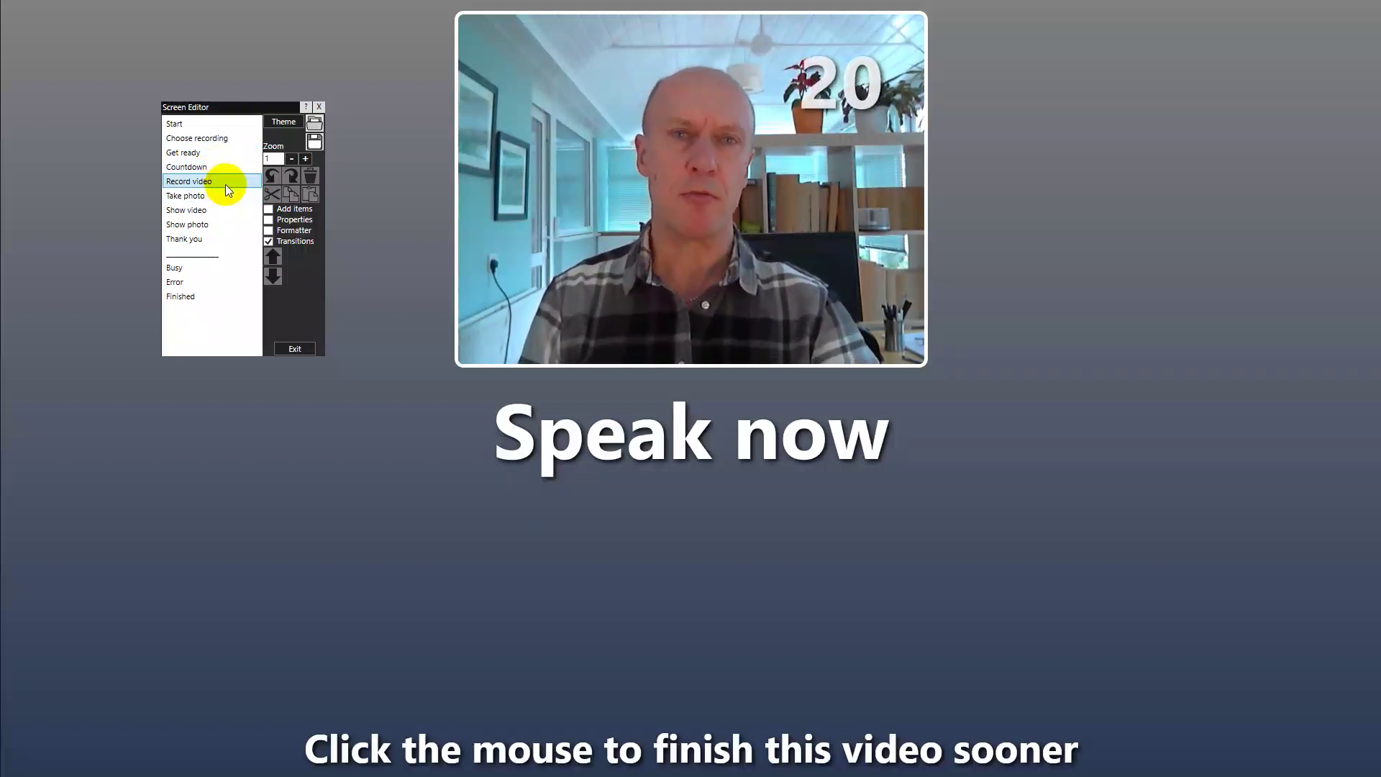
click(214, 196)
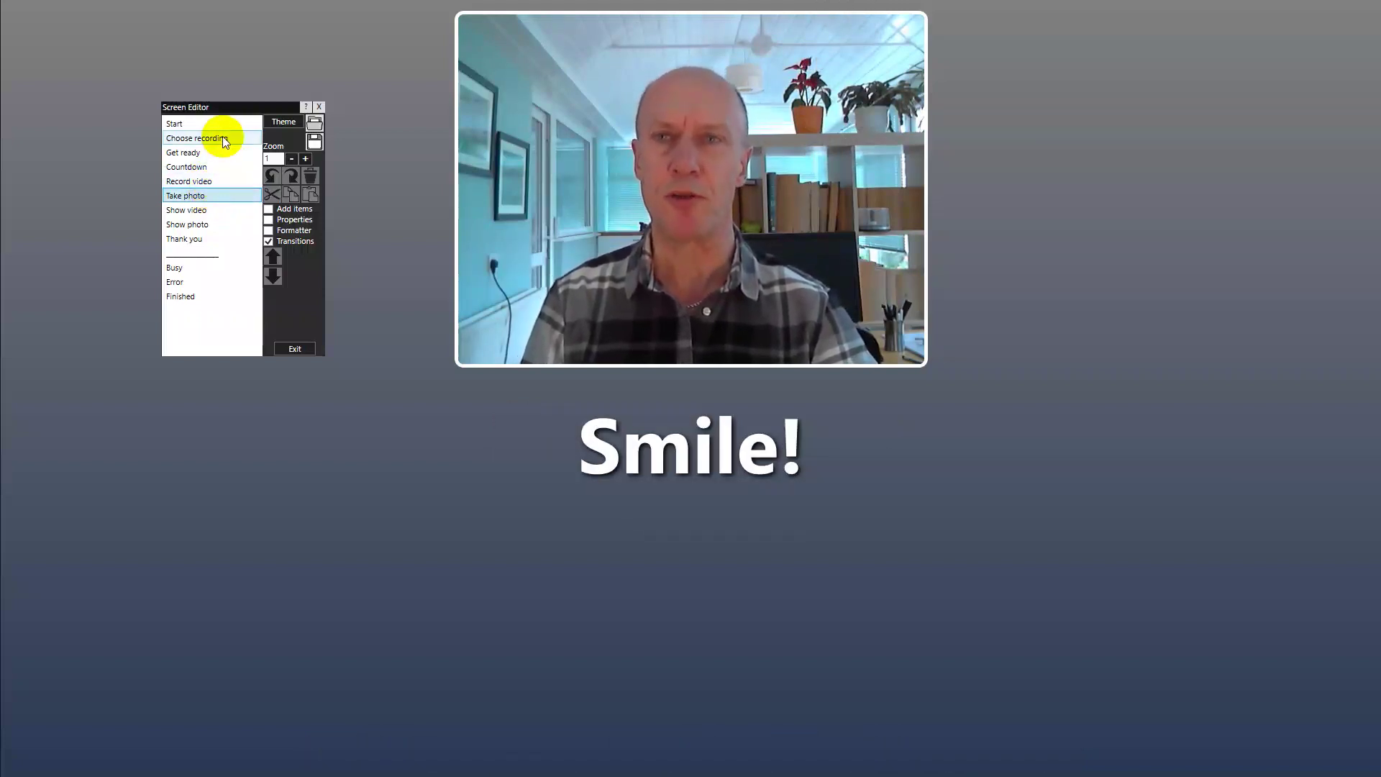
click(212, 225)
click(209, 241)
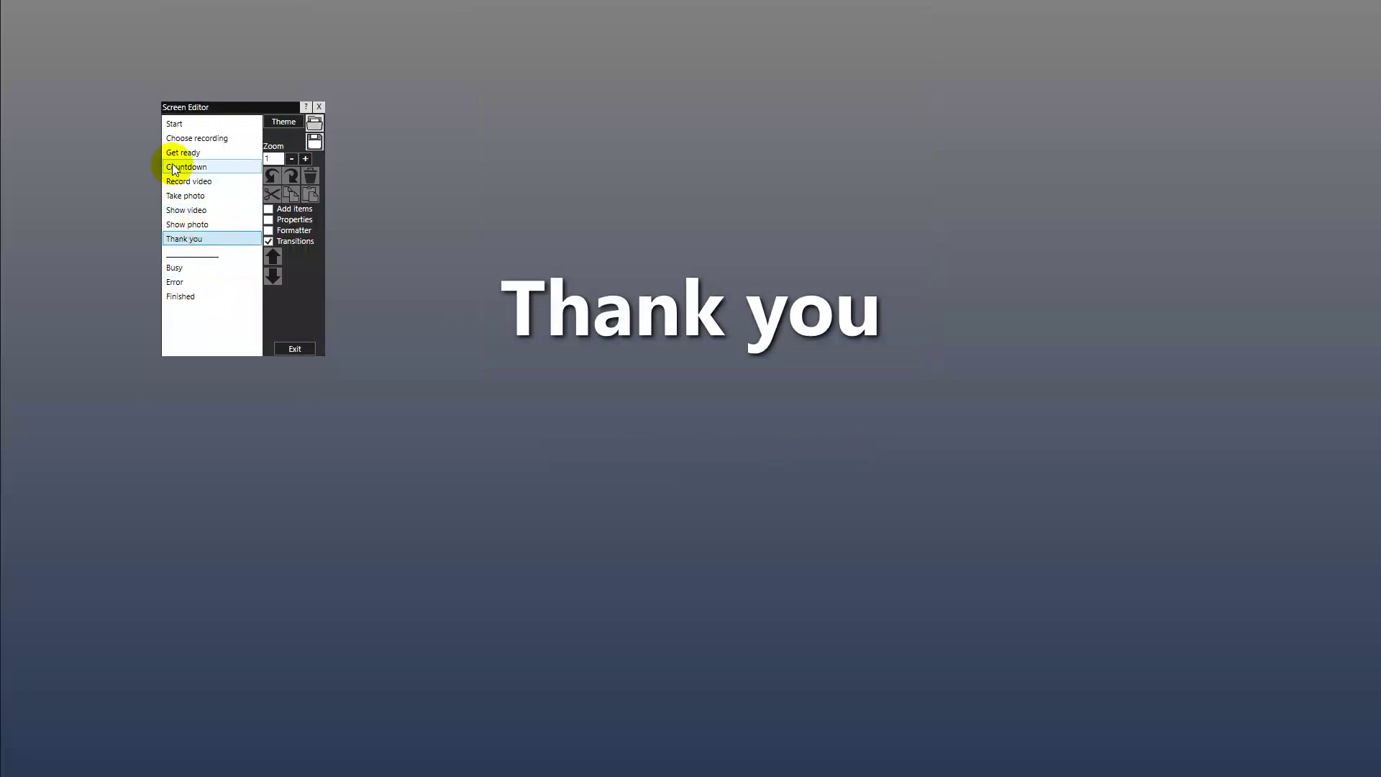
Preview the Start, Get ready and Record video screens, then return to Get ready.
click(210, 126)
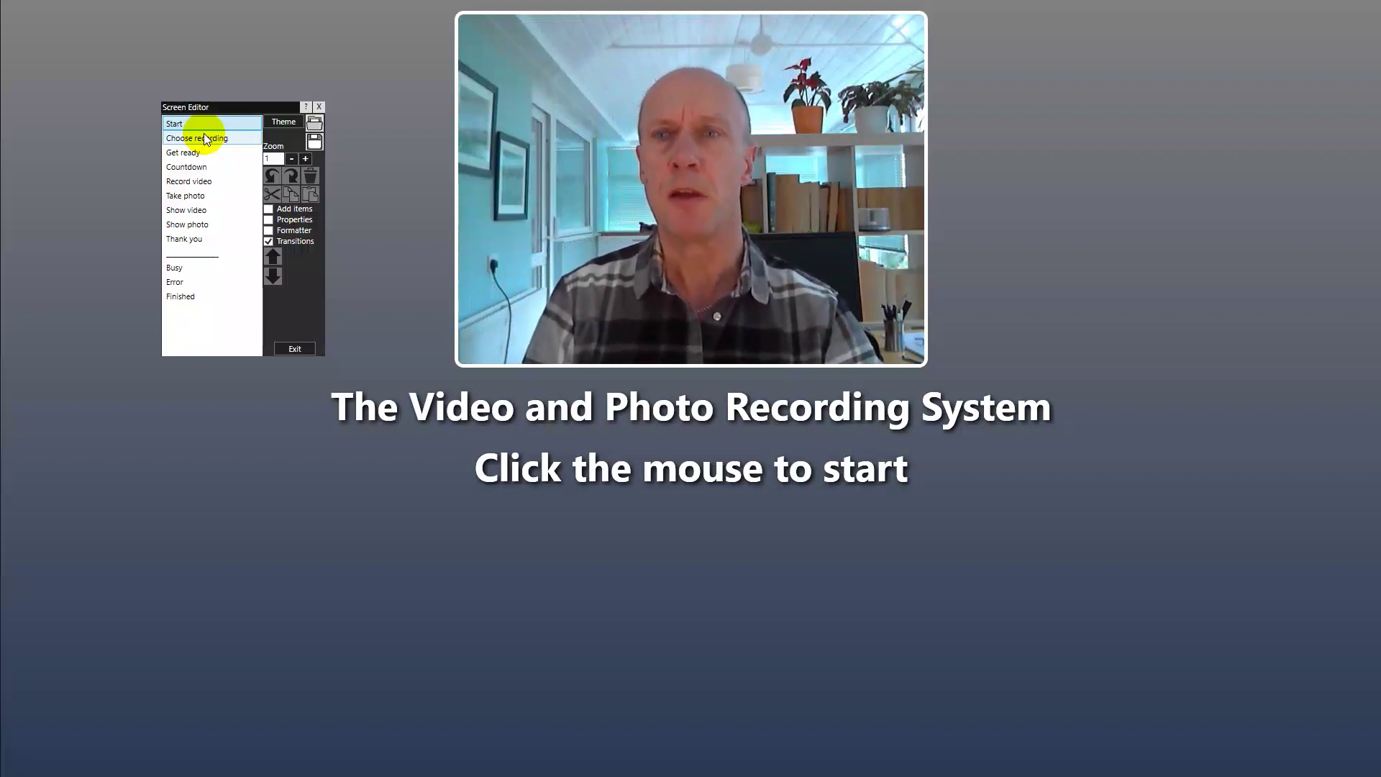
click(226, 152)
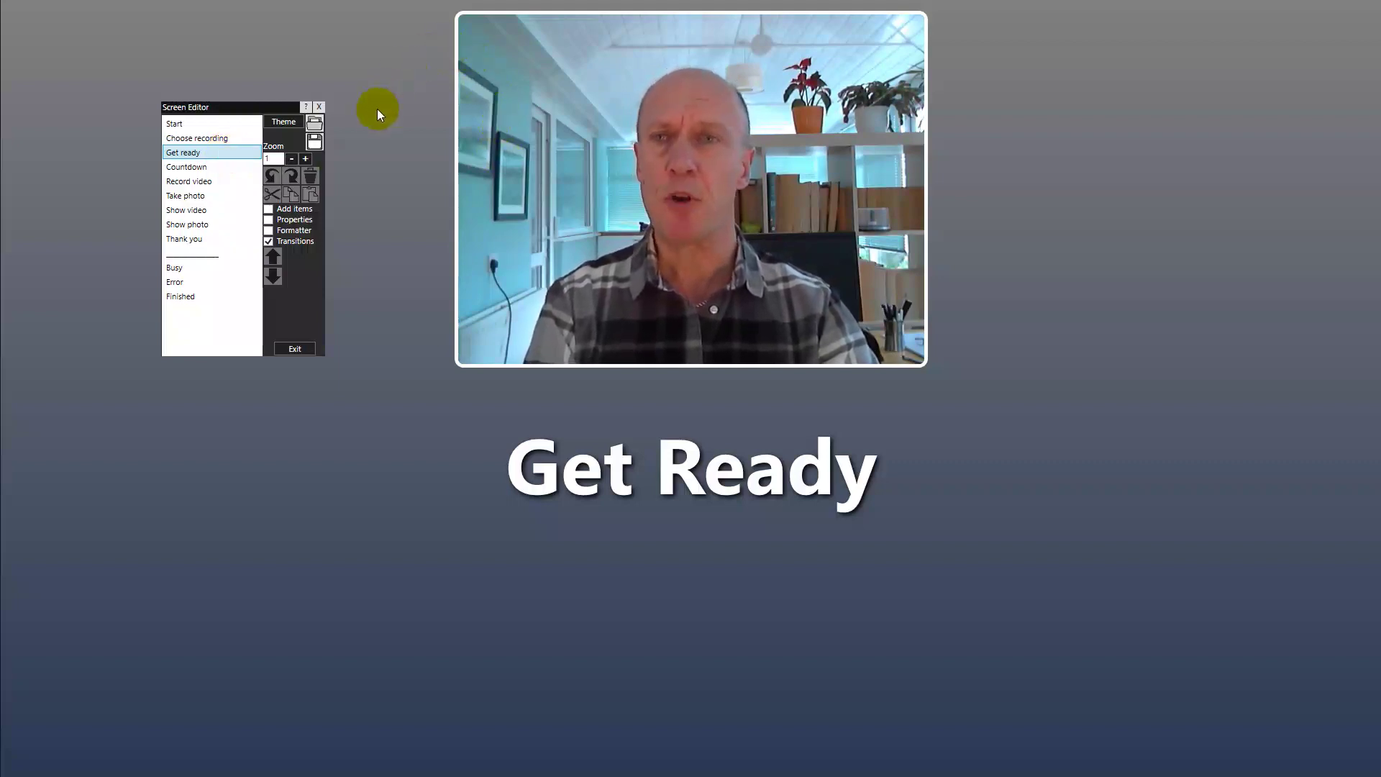
click(219, 180)
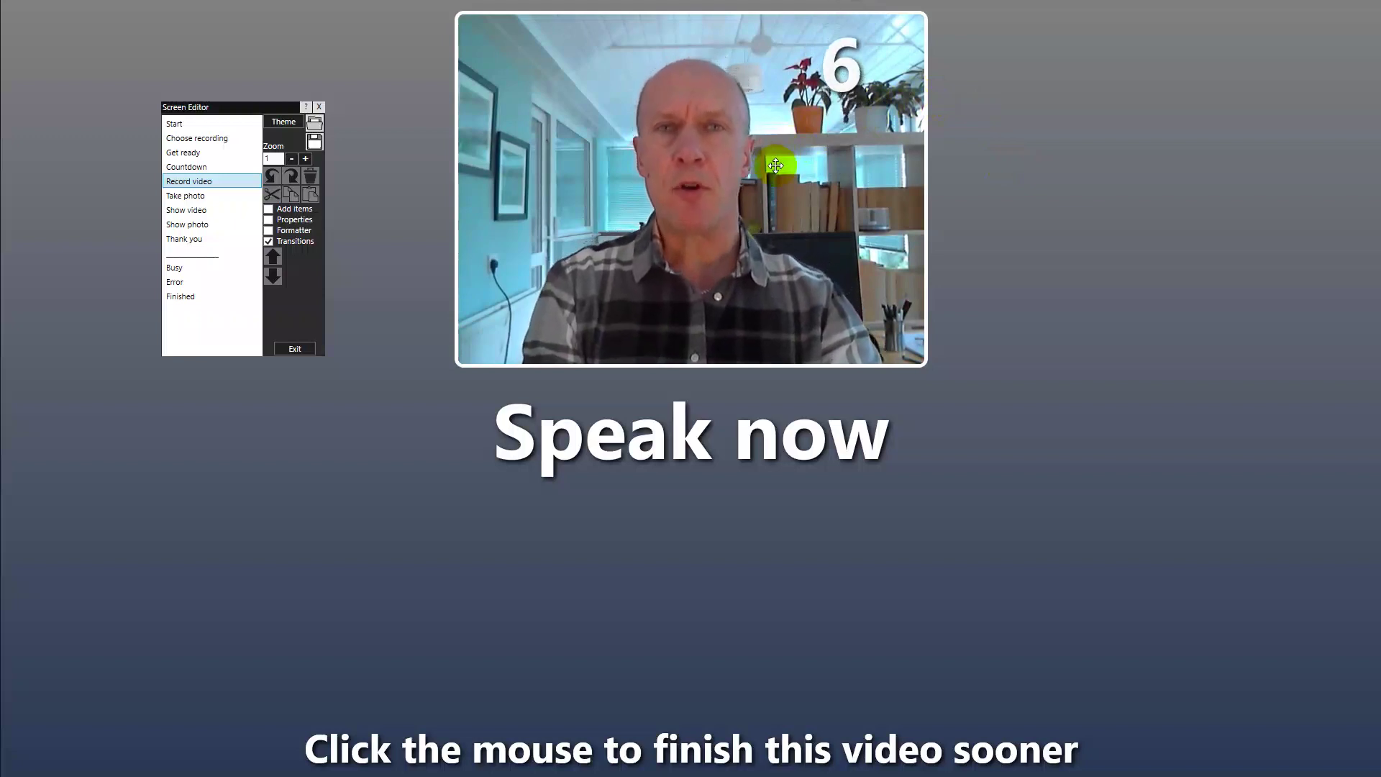
click(227, 157)
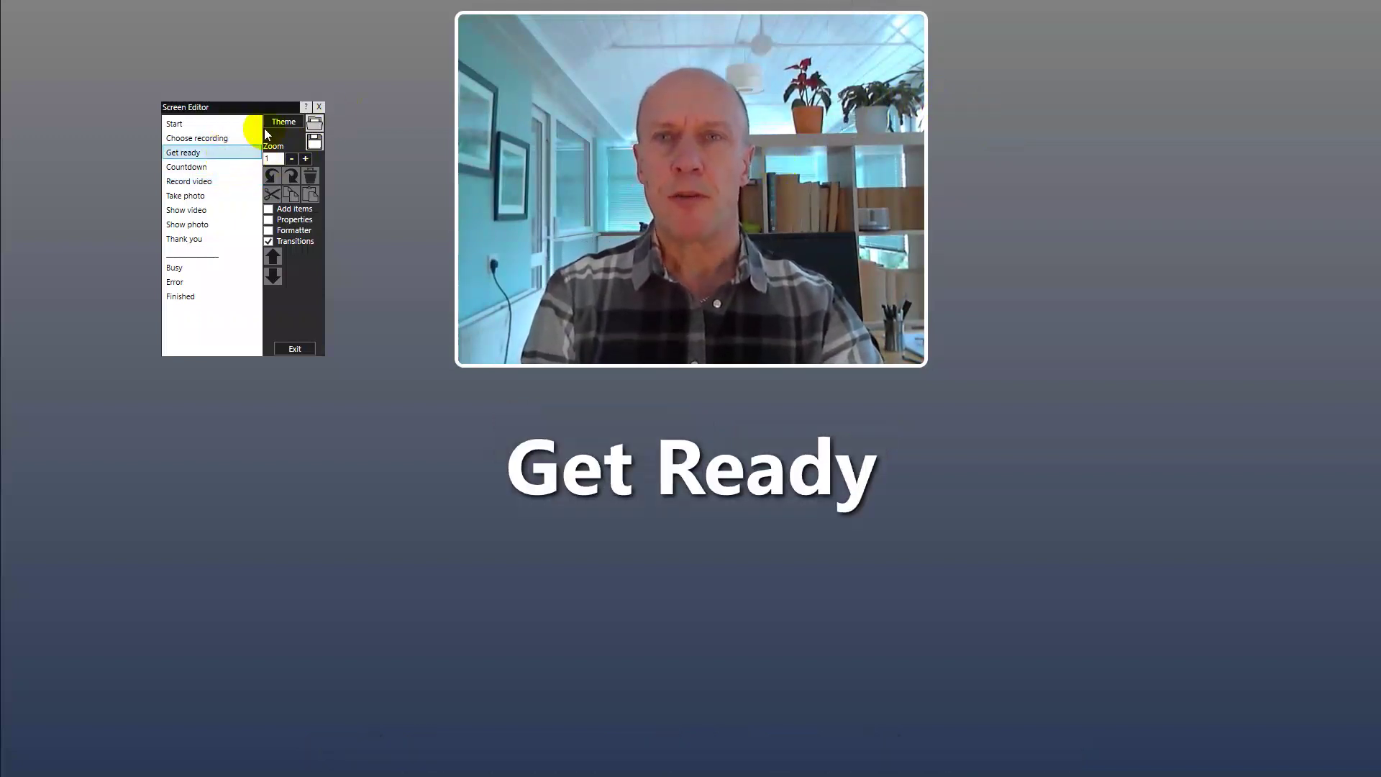
Move the Screen Editor to the top-left corner and show the Add items list.
drag(276, 107, 186, 38)
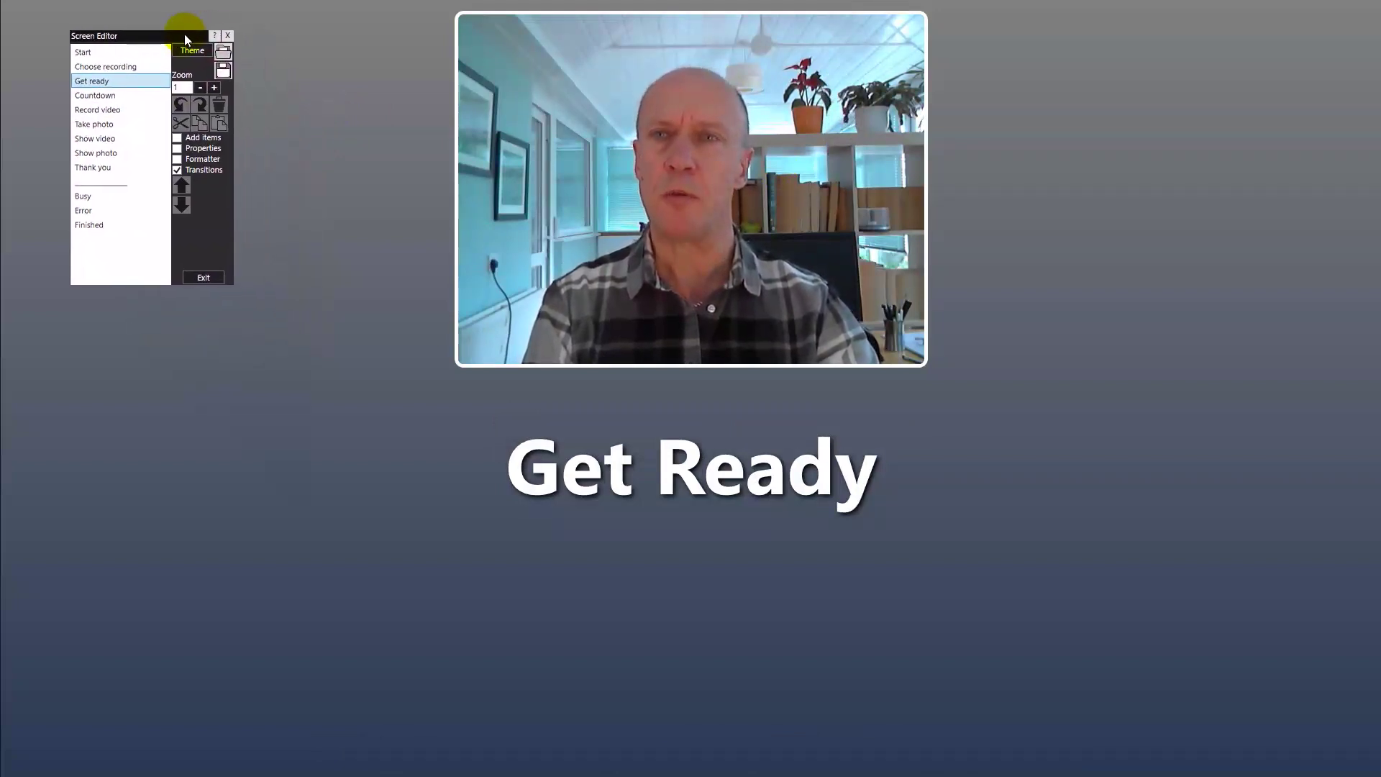
click(189, 144)
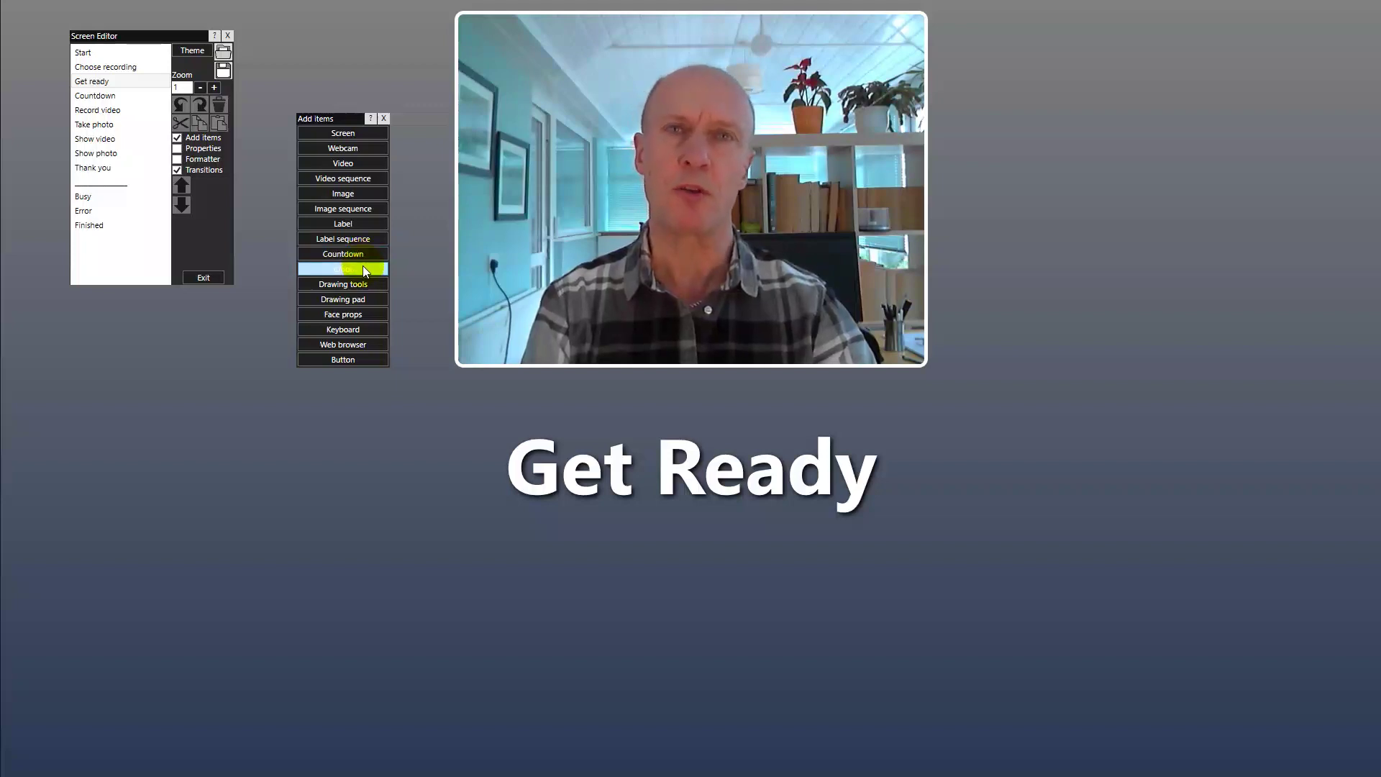
Add a Face props item, place it at the right edge, and open its prop image list.
click(353, 314)
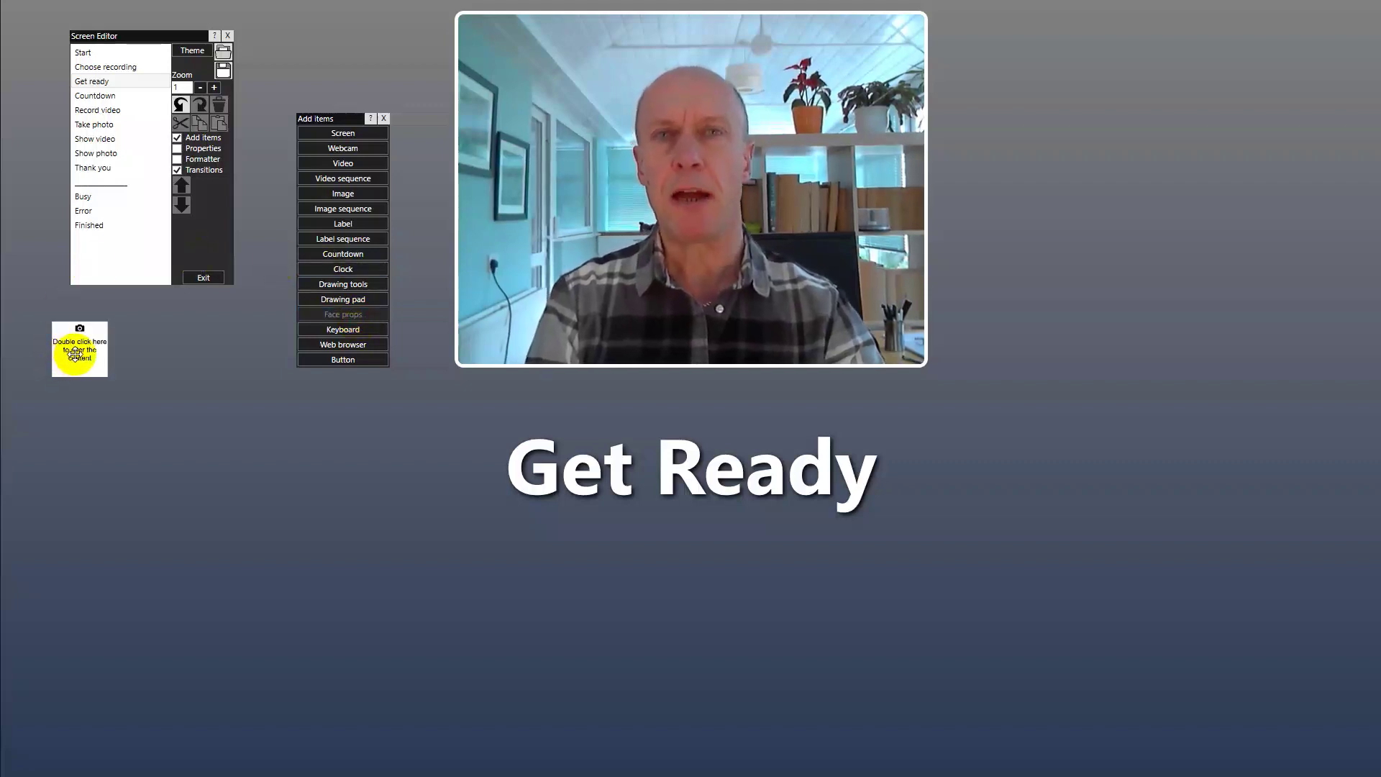
drag(75, 352, 1160, 343)
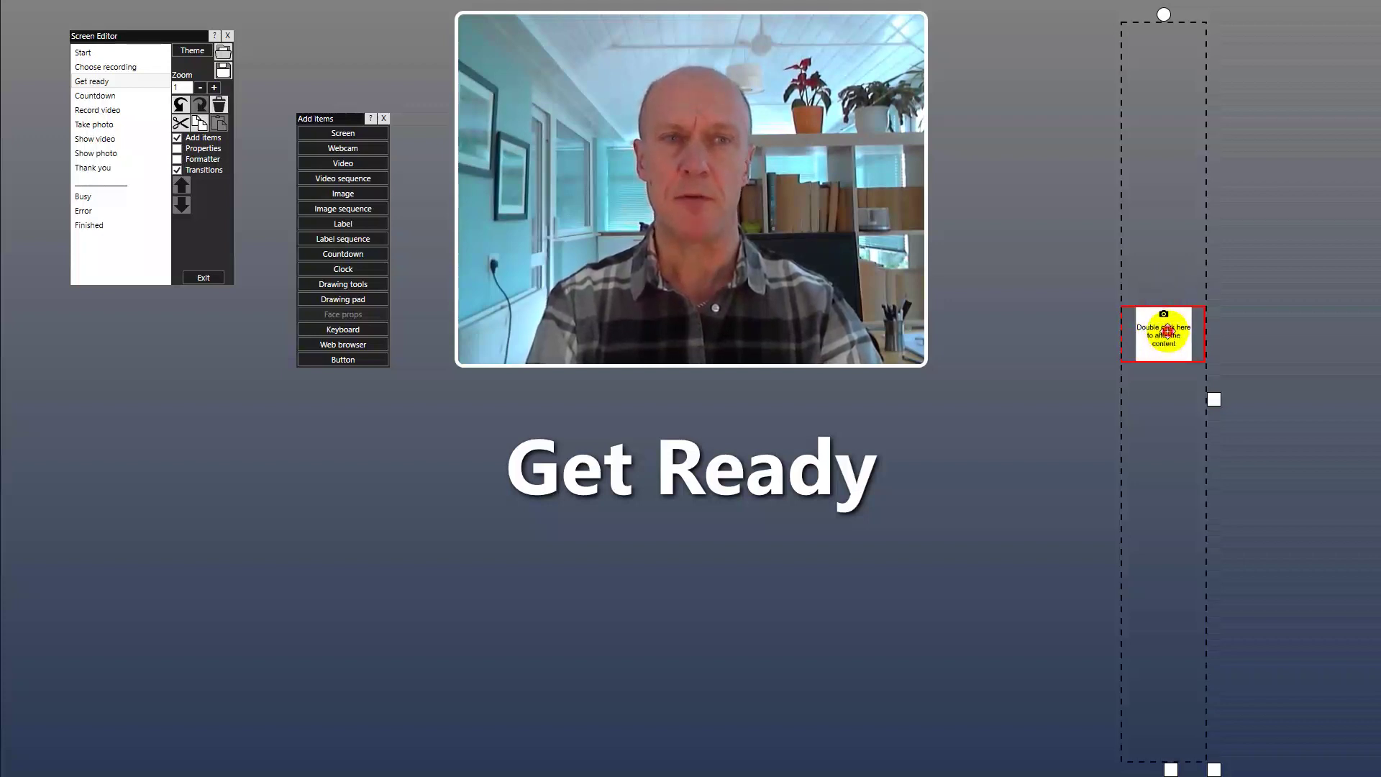
double_click(1167, 336)
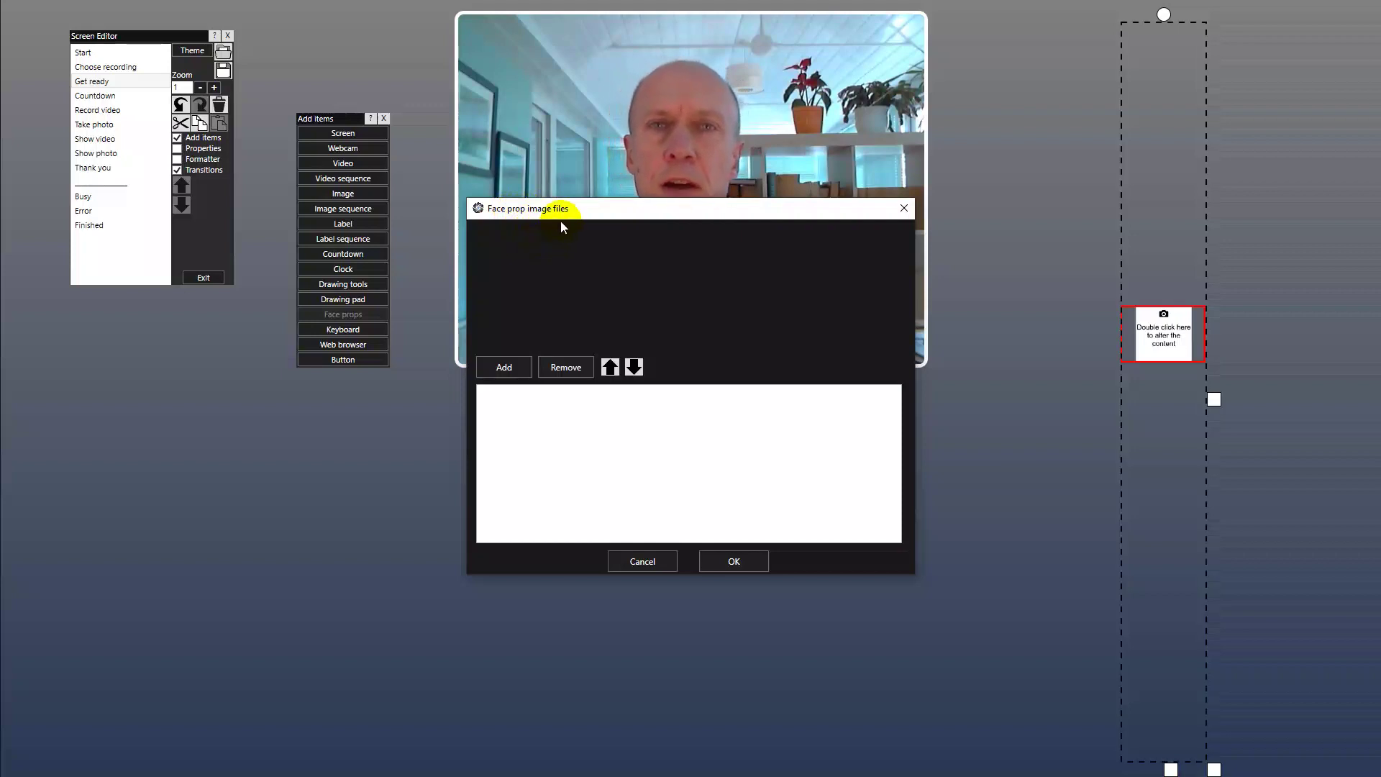
Pick the black sunglasses, ram horns and skull mask images from the face prop library.
click(523, 367)
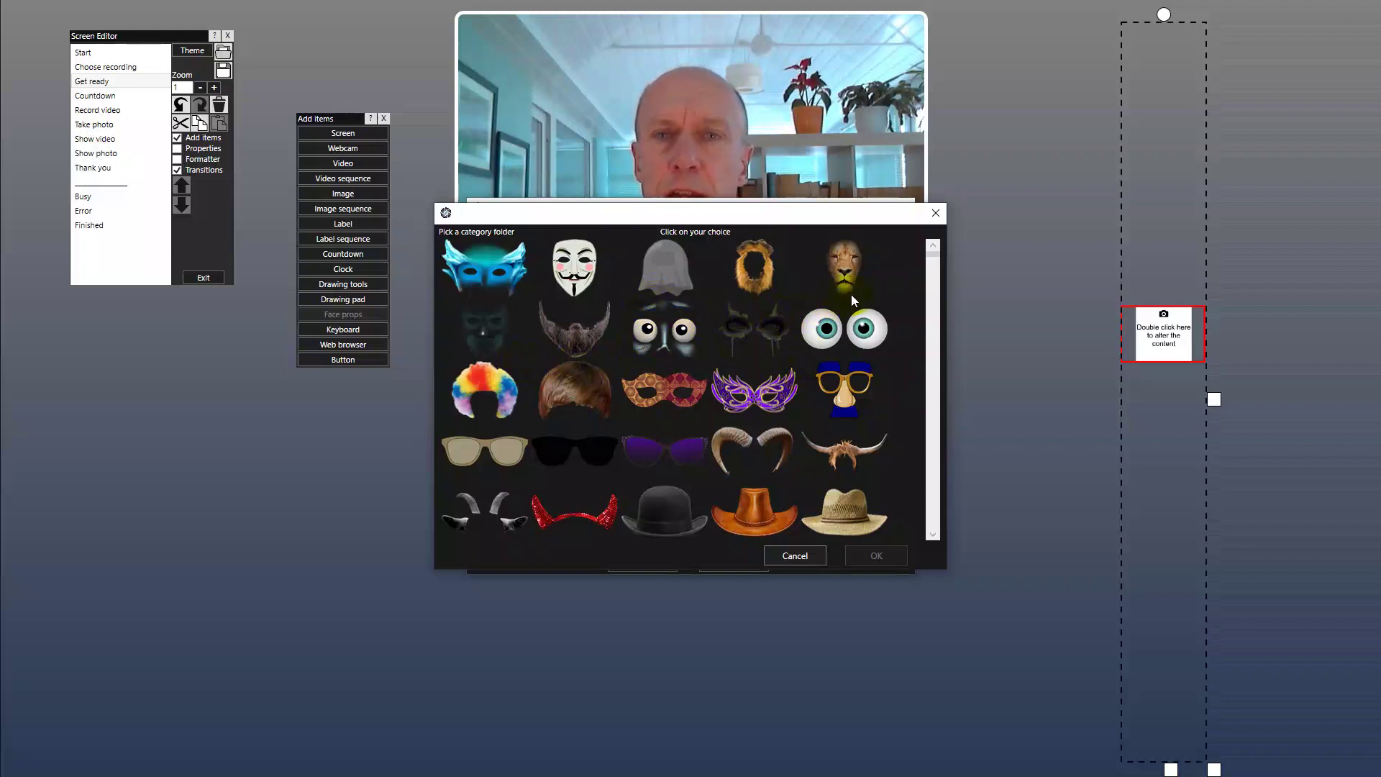
click(594, 447)
click(759, 450)
click(490, 346)
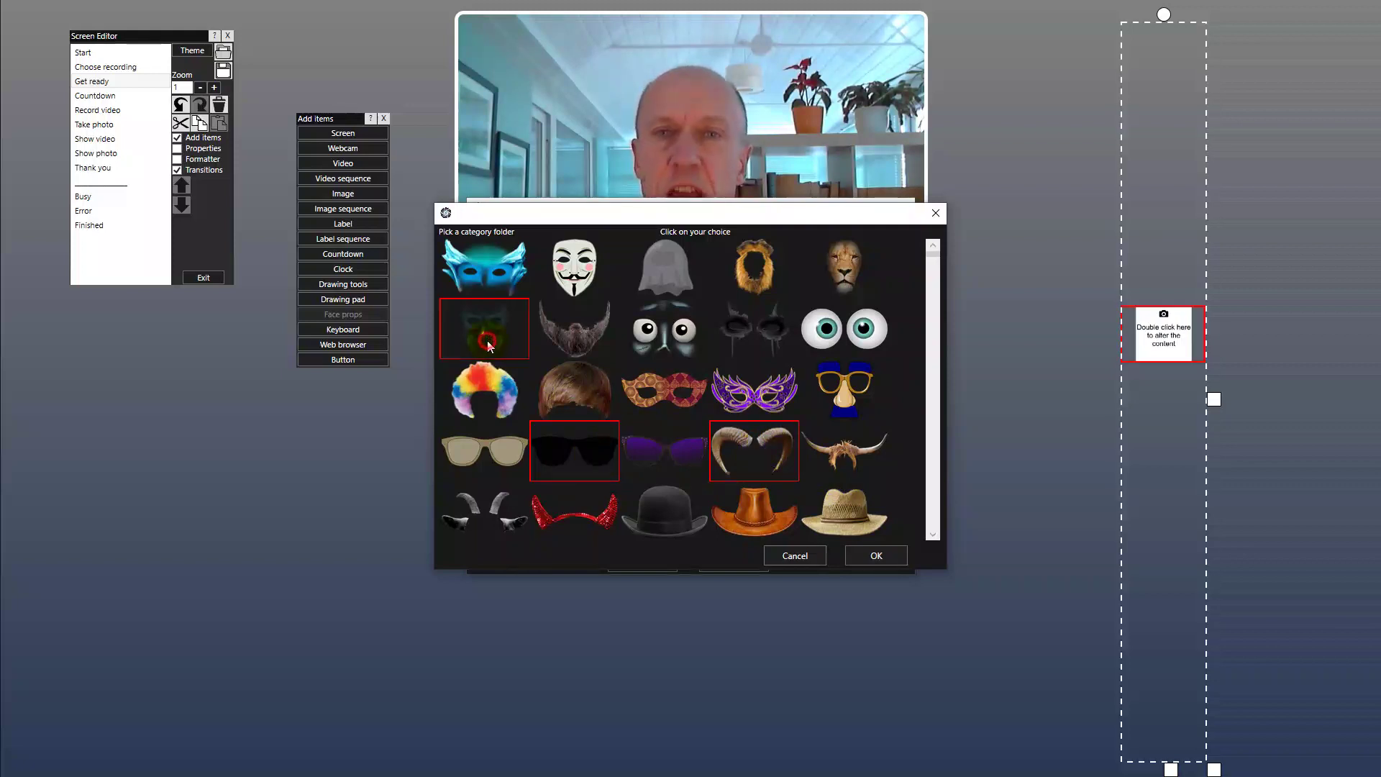
click(889, 556)
Preview the three props in the image list and confirm it.
click(632, 403)
drag(585, 395, 649, 416)
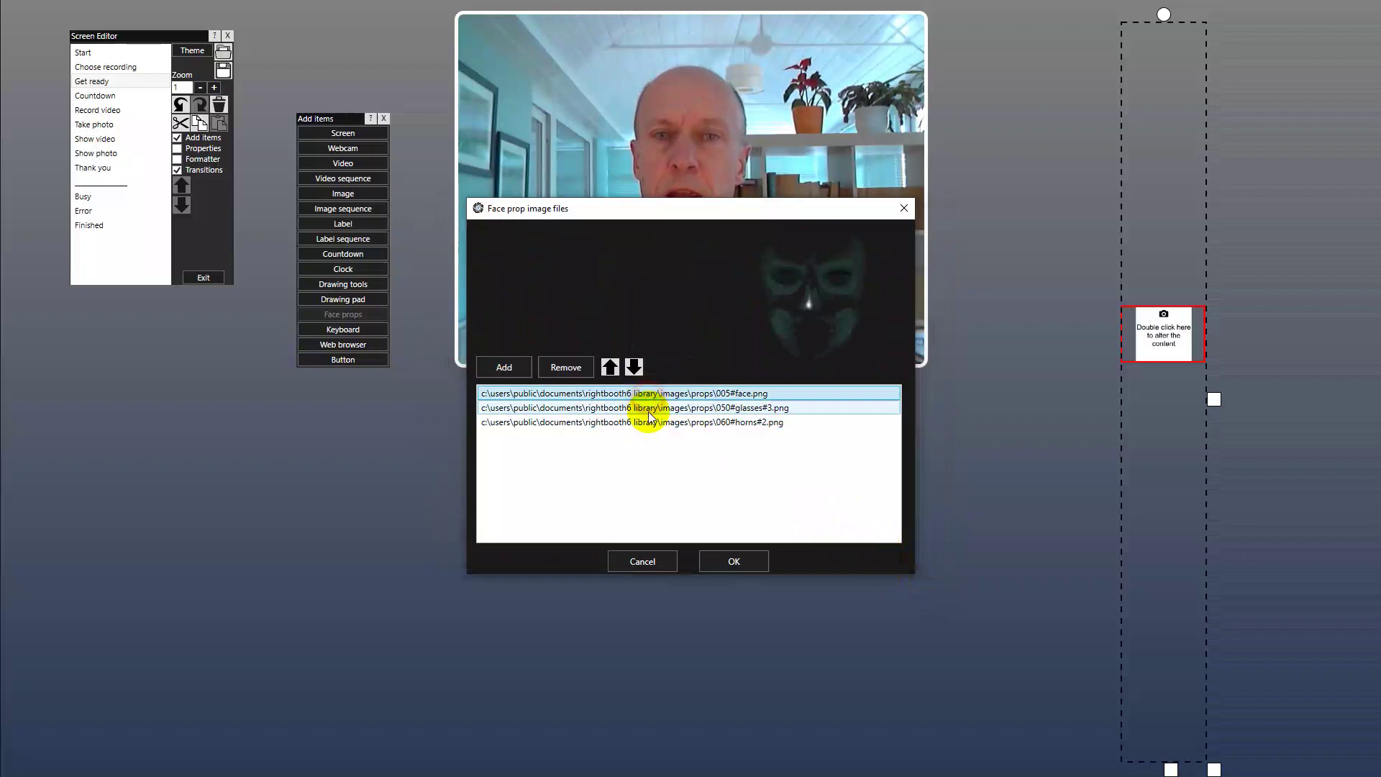
click(650, 416)
click(650, 422)
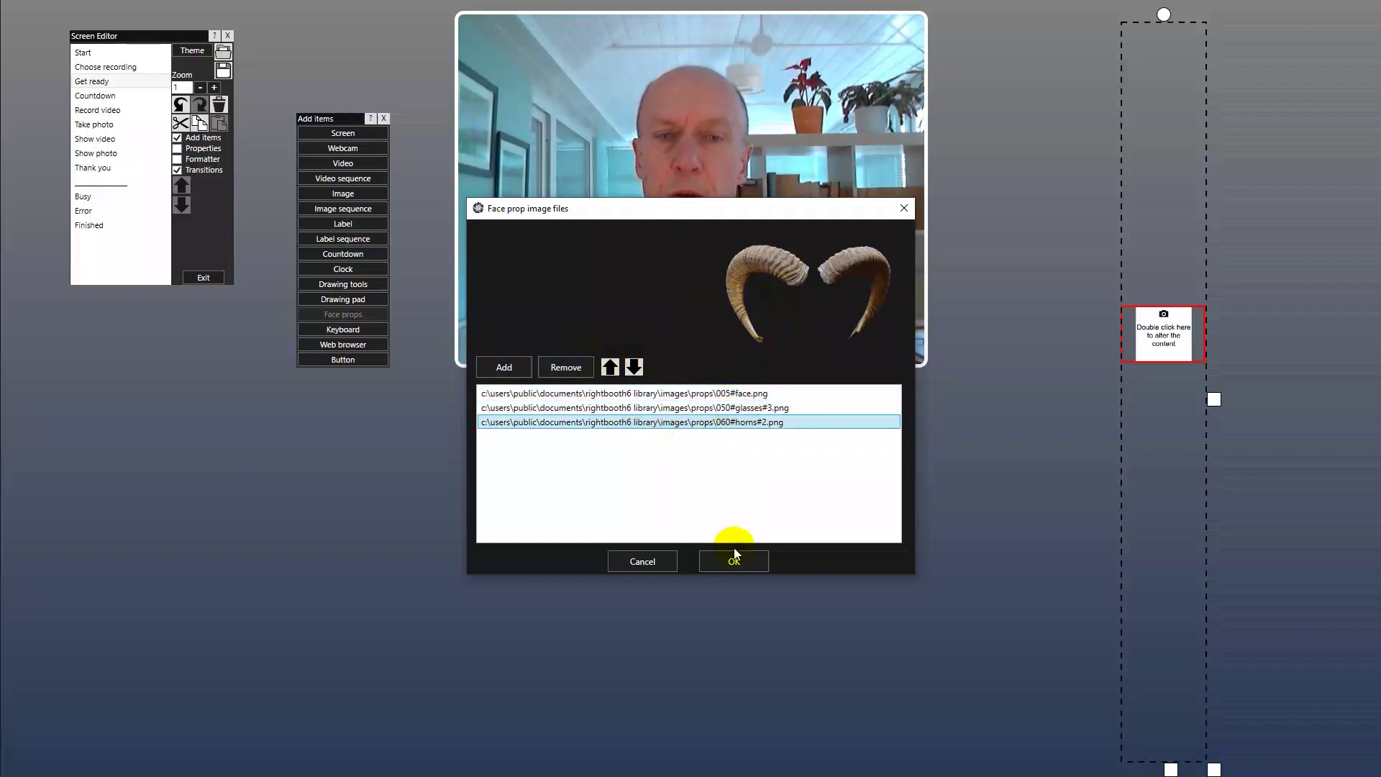
click(739, 566)
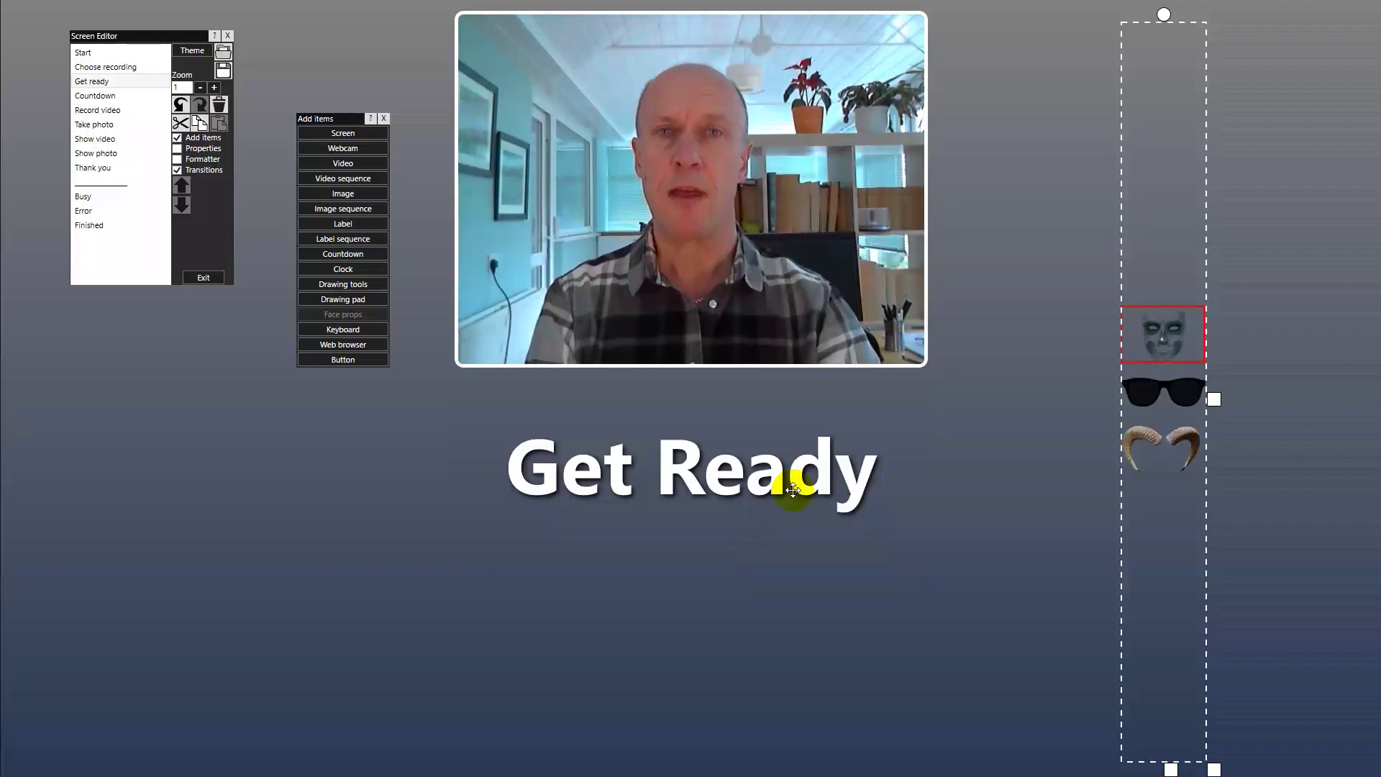
Widen the props column to enlarge the props, shorten its height, and close Add items.
drag(1214, 400, 1251, 399)
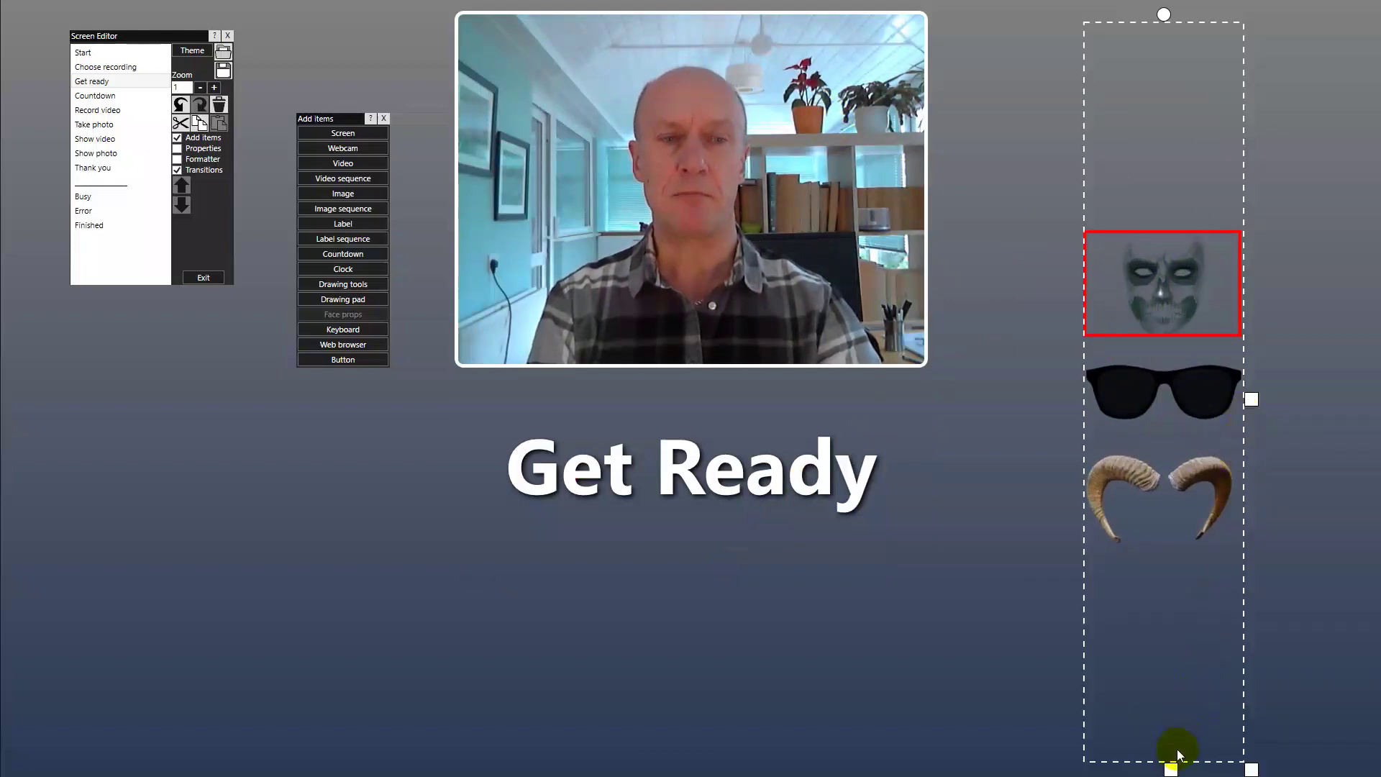
drag(1171, 761, 1161, 629)
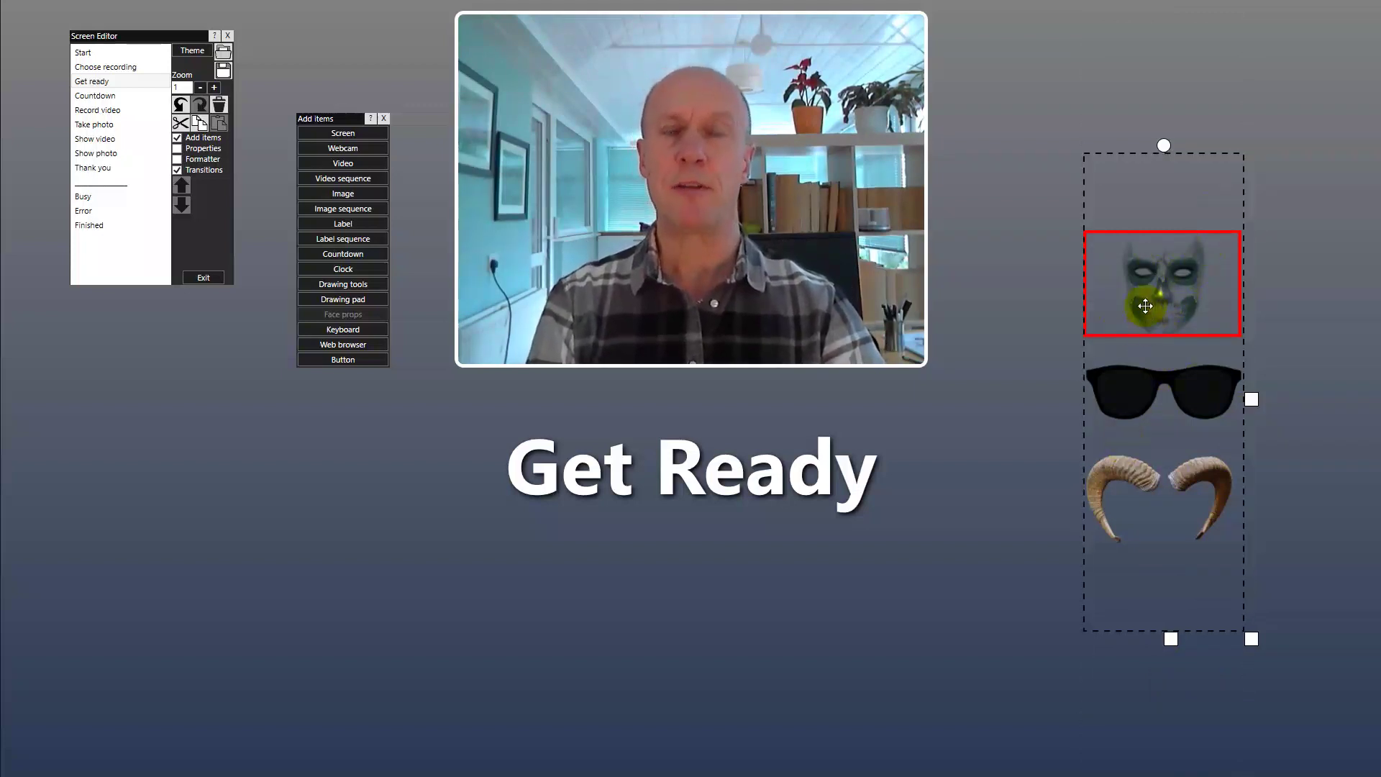
click(387, 119)
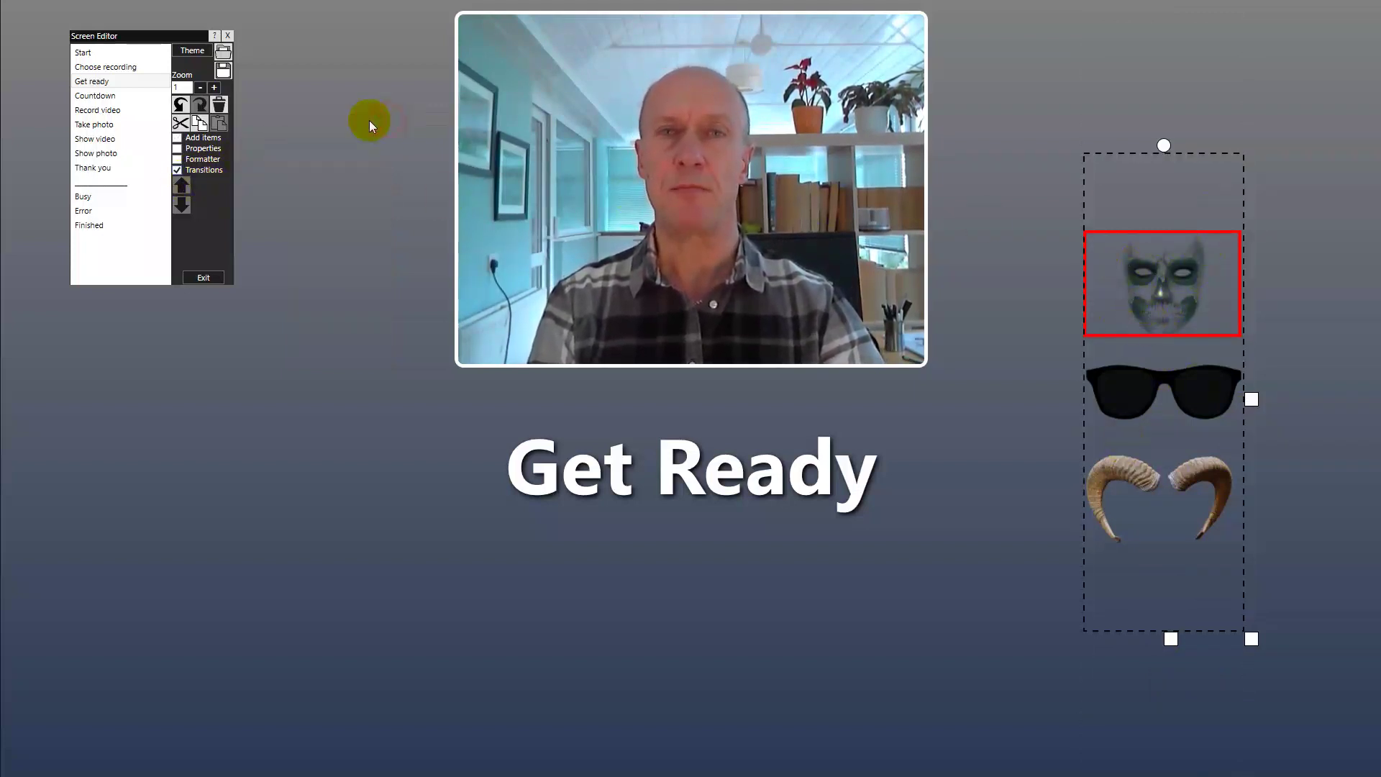
Open the Prop grid properties, move the panel aside, and set Rows to 1.
click(178, 149)
drag(348, 161, 906, 181)
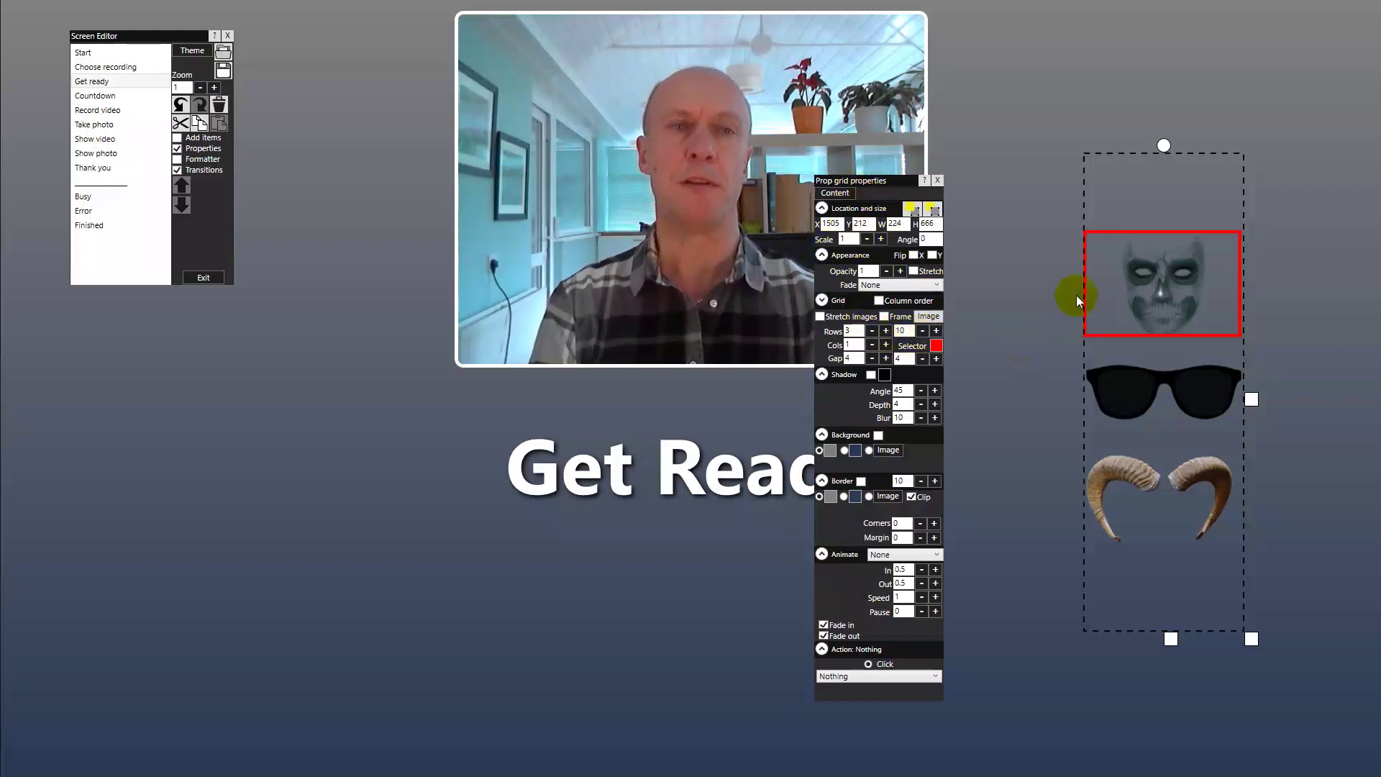
click(848, 345)
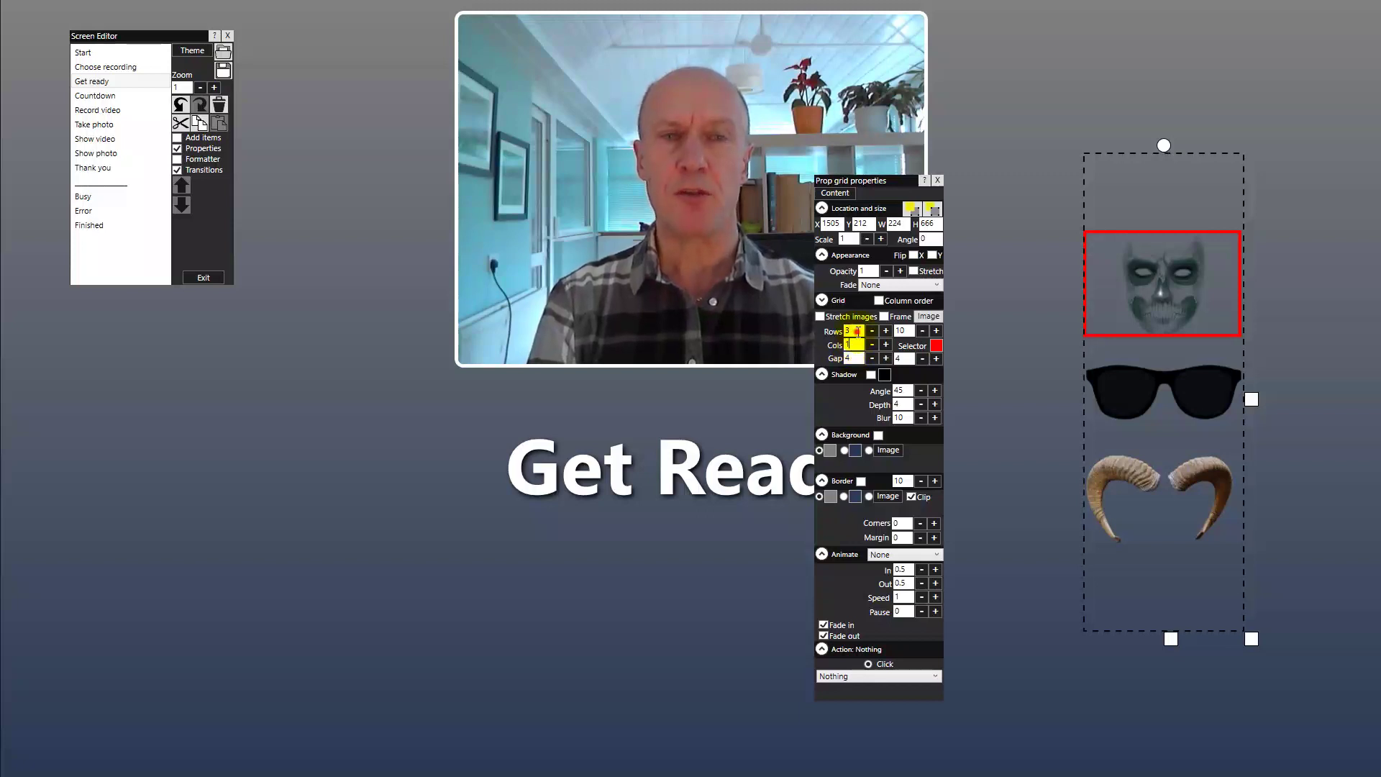
double_click(851, 331)
text(1)
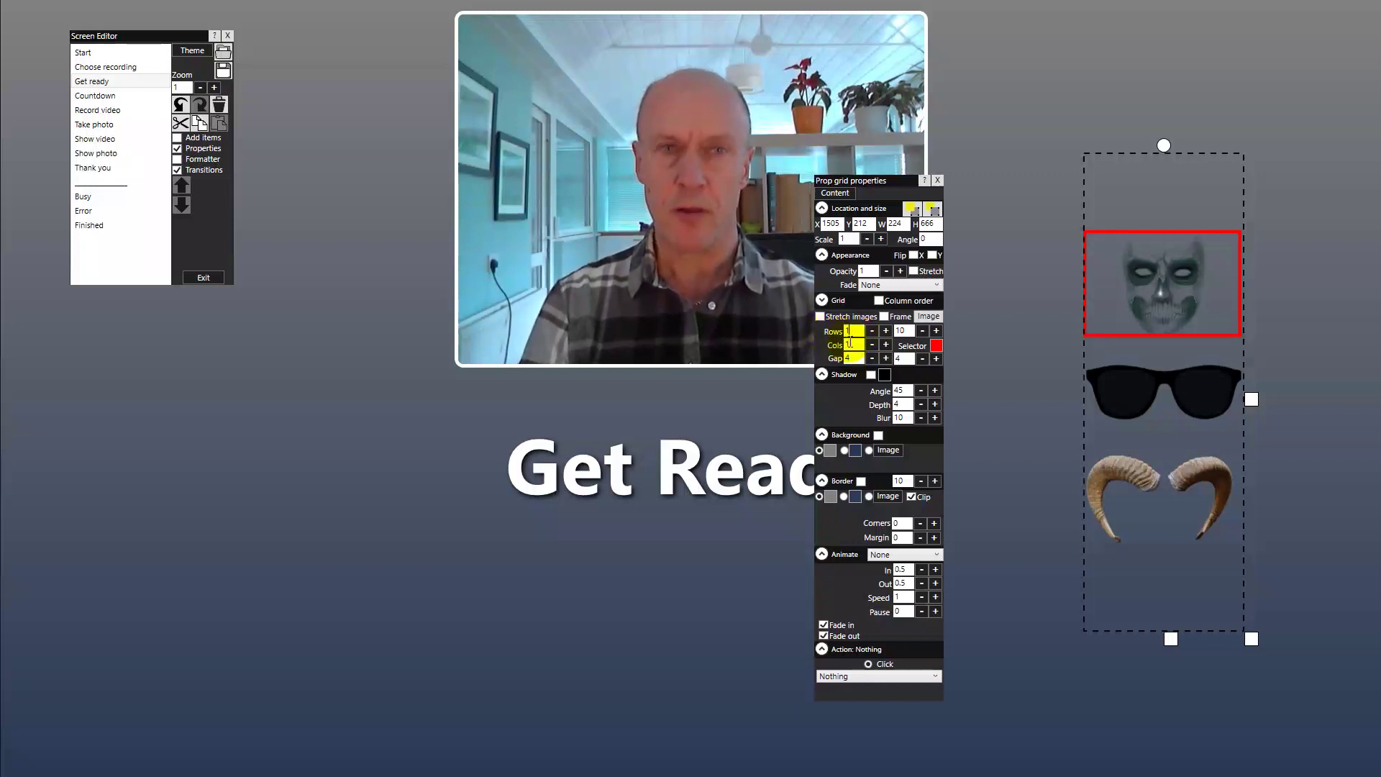
Set Cols to 3 and place the 1×3 prop grid beneath the Get Ready title.
click(885, 345)
click(886, 344)
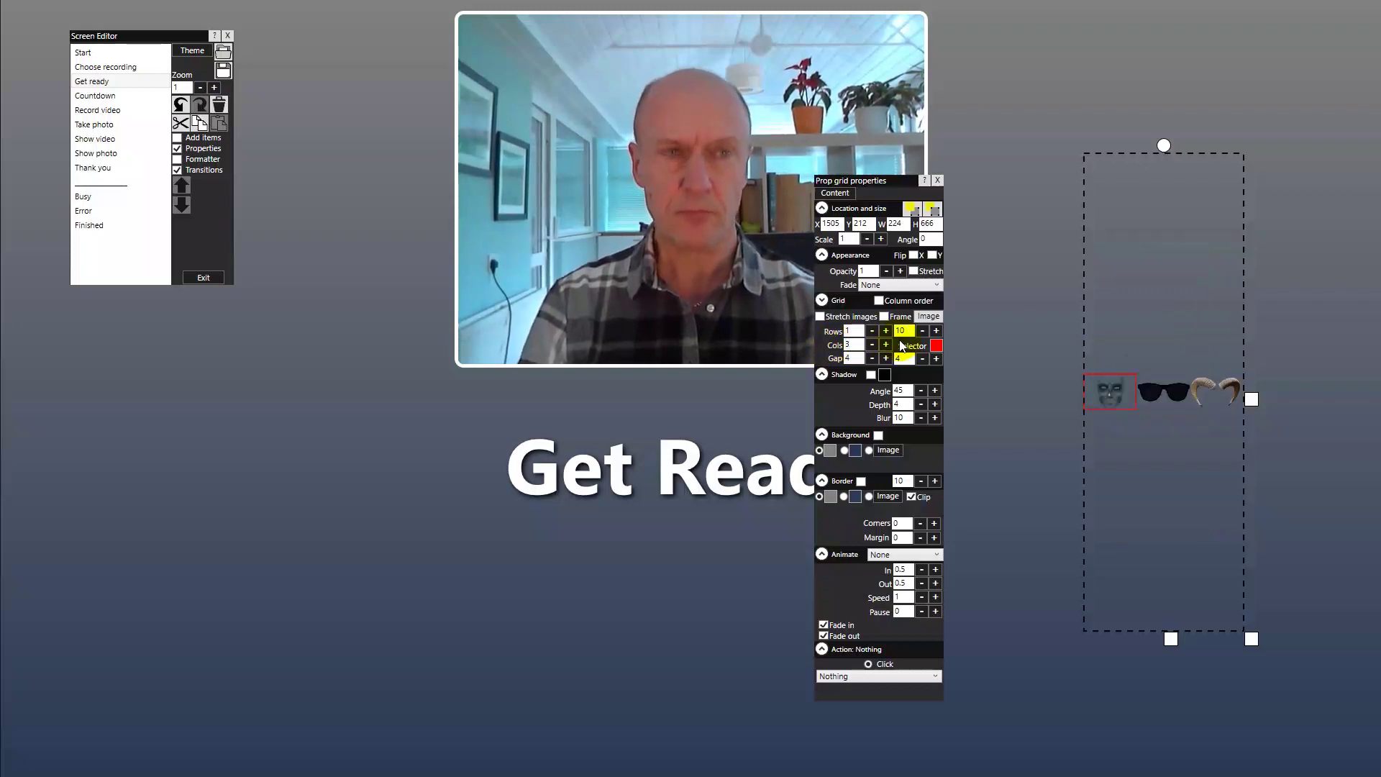
drag(1209, 395, 553, 466)
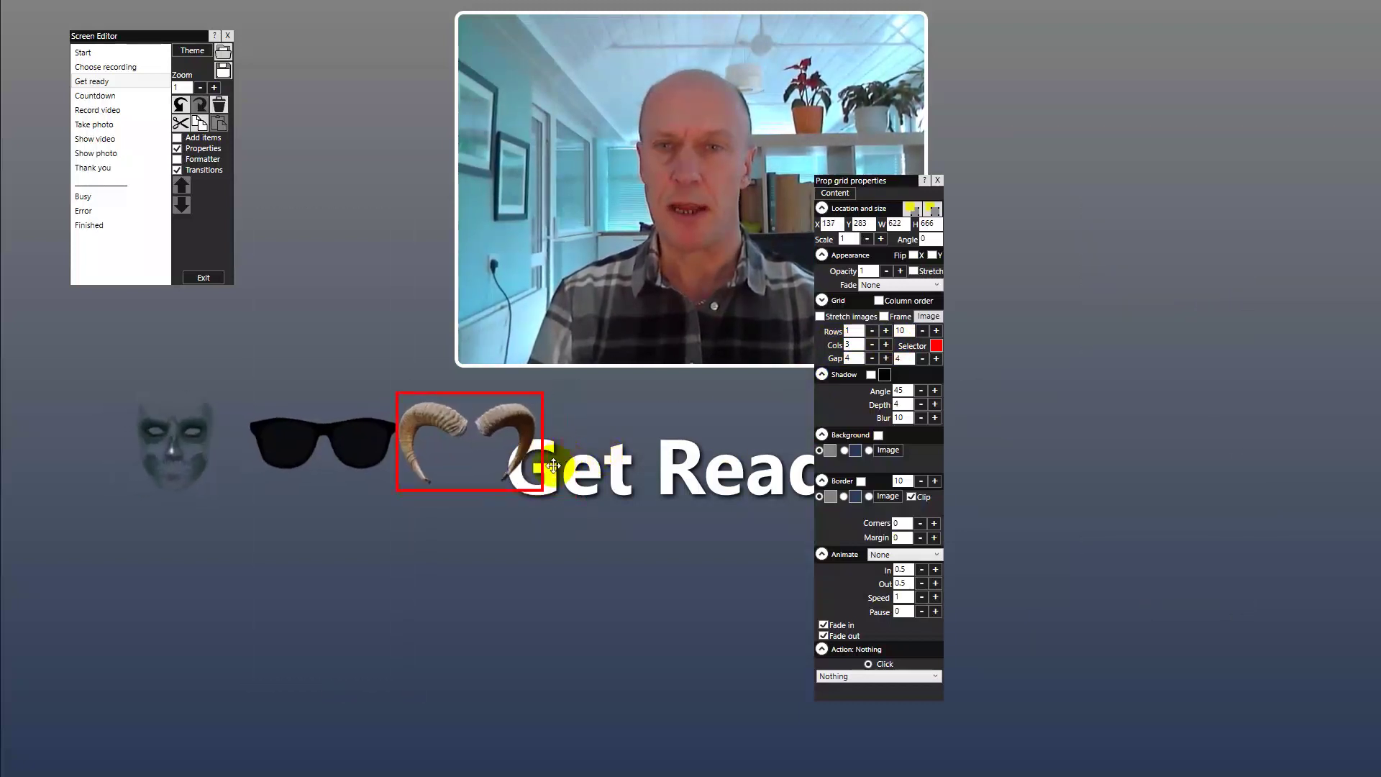
drag(330, 688, 700, 630)
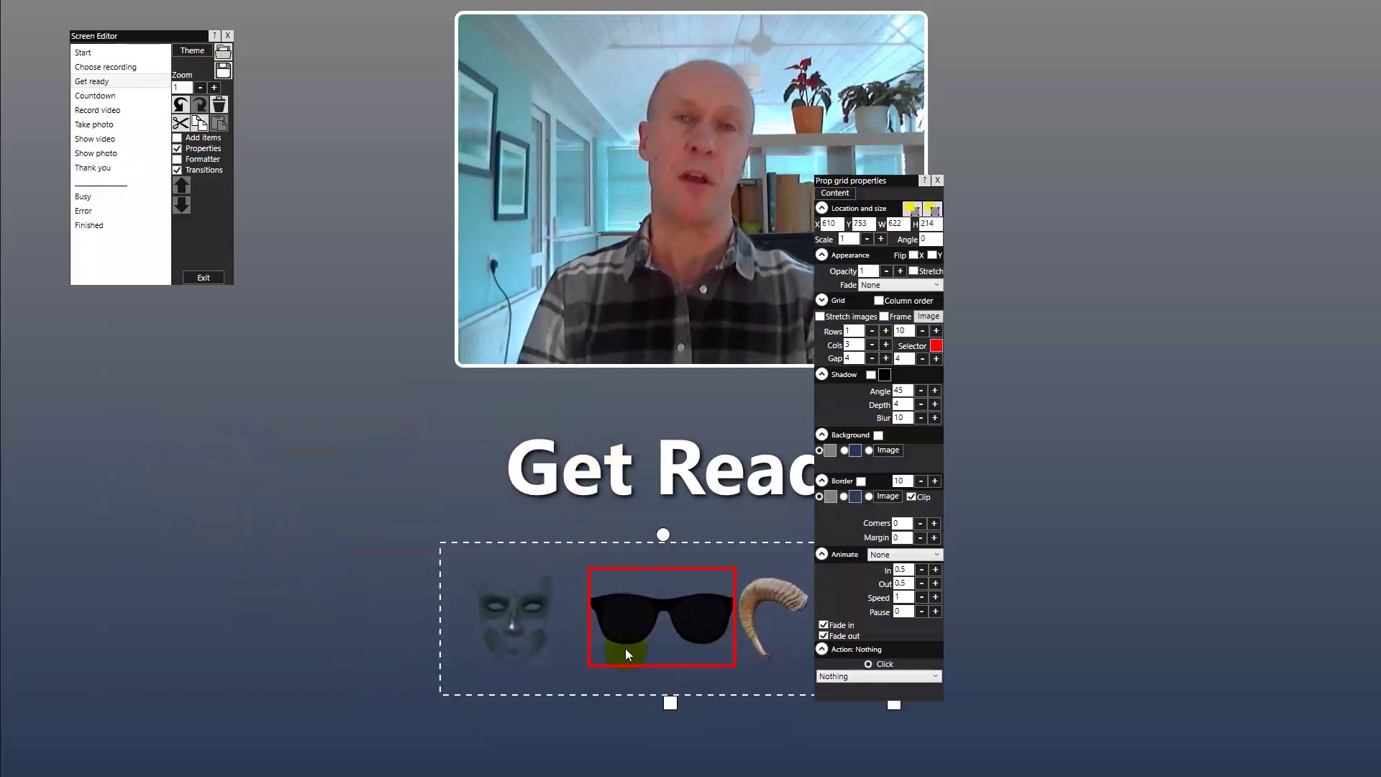
drag(877, 181, 338, 69)
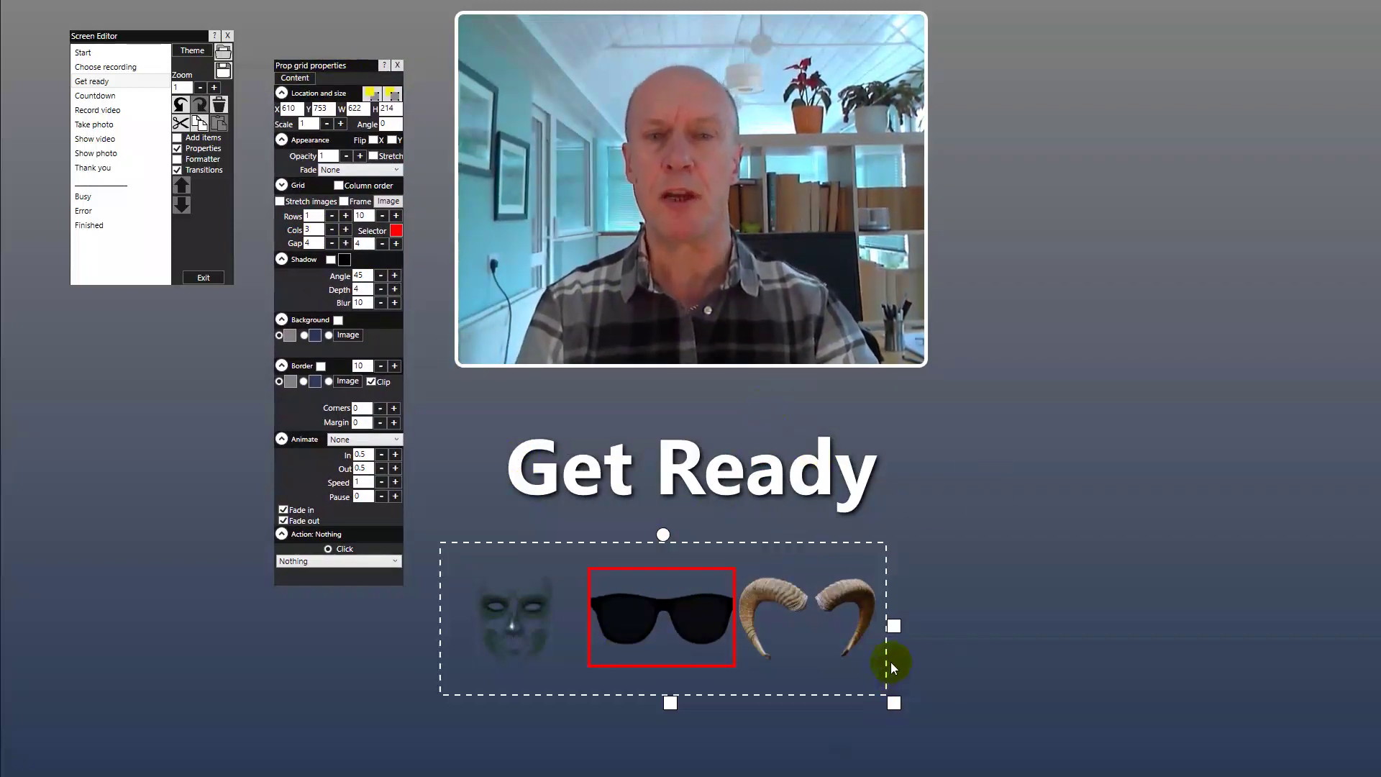
click(682, 650)
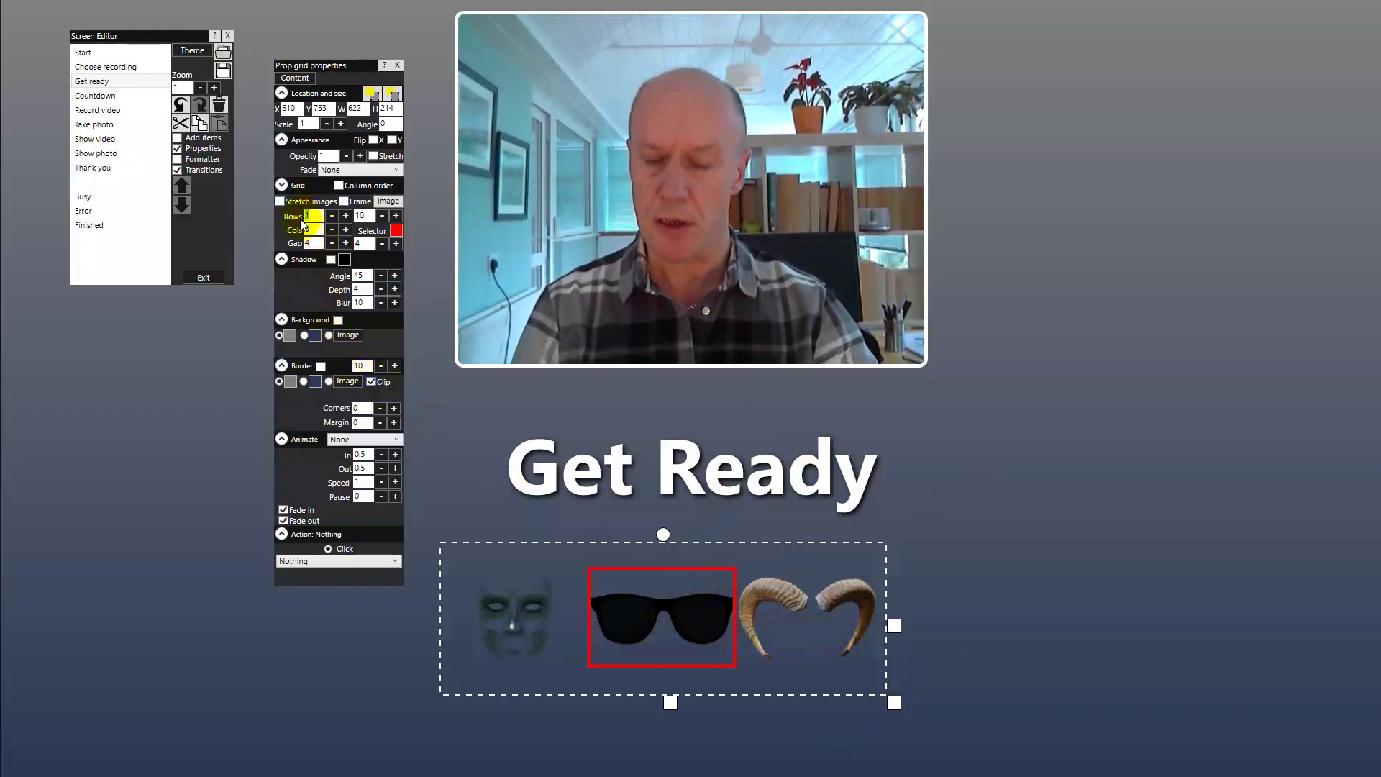
Change the grid to 3 rows by 1 column, move it top right, and resize it to fit.
key(BackSpace)
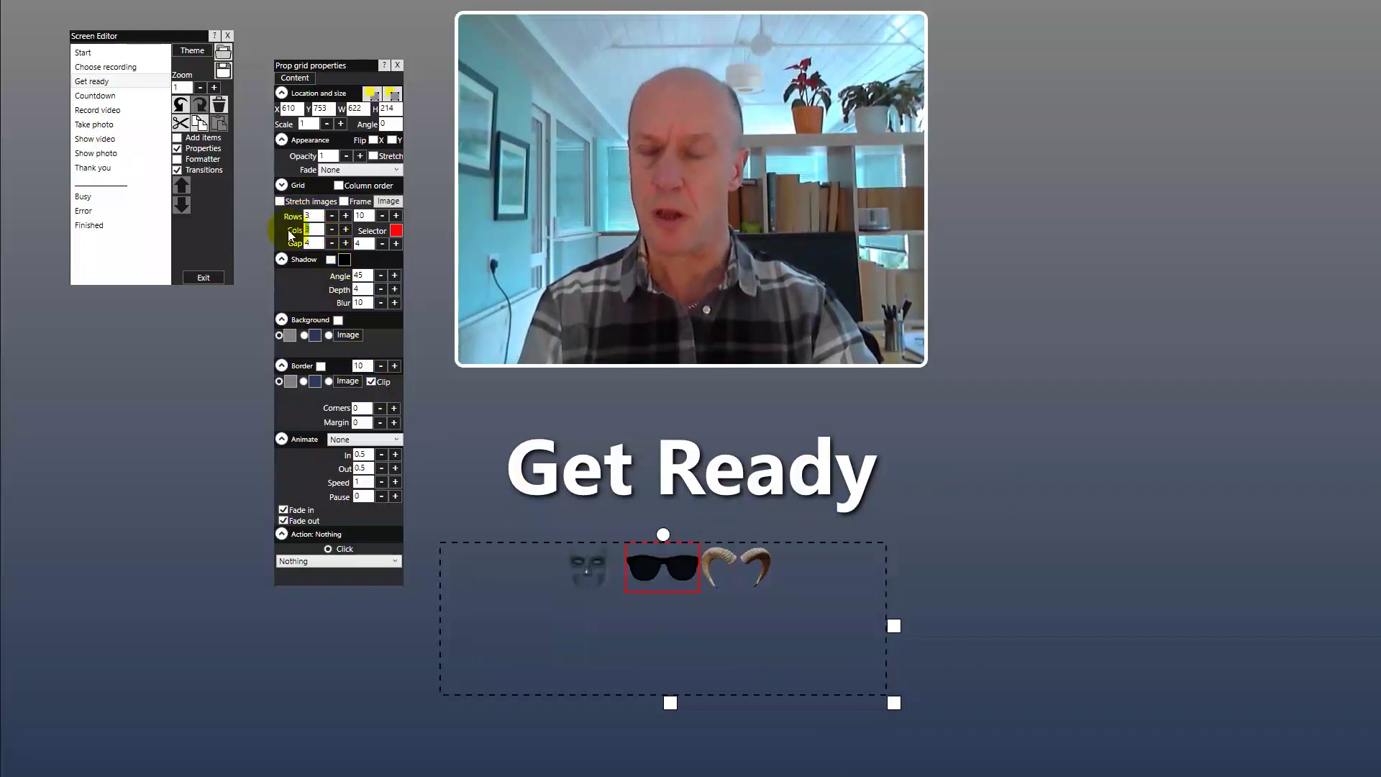
text(1)
drag(670, 702, 1184, 471)
drag(1177, 225, 1111, 299)
mouse_move(1283, 318)
mouse_down()
mouse_move(1206, 316)
mouse_move(1233, 308)
mouse_move(1306, 333)
mouse_move(1264, 331)
mouse_up()
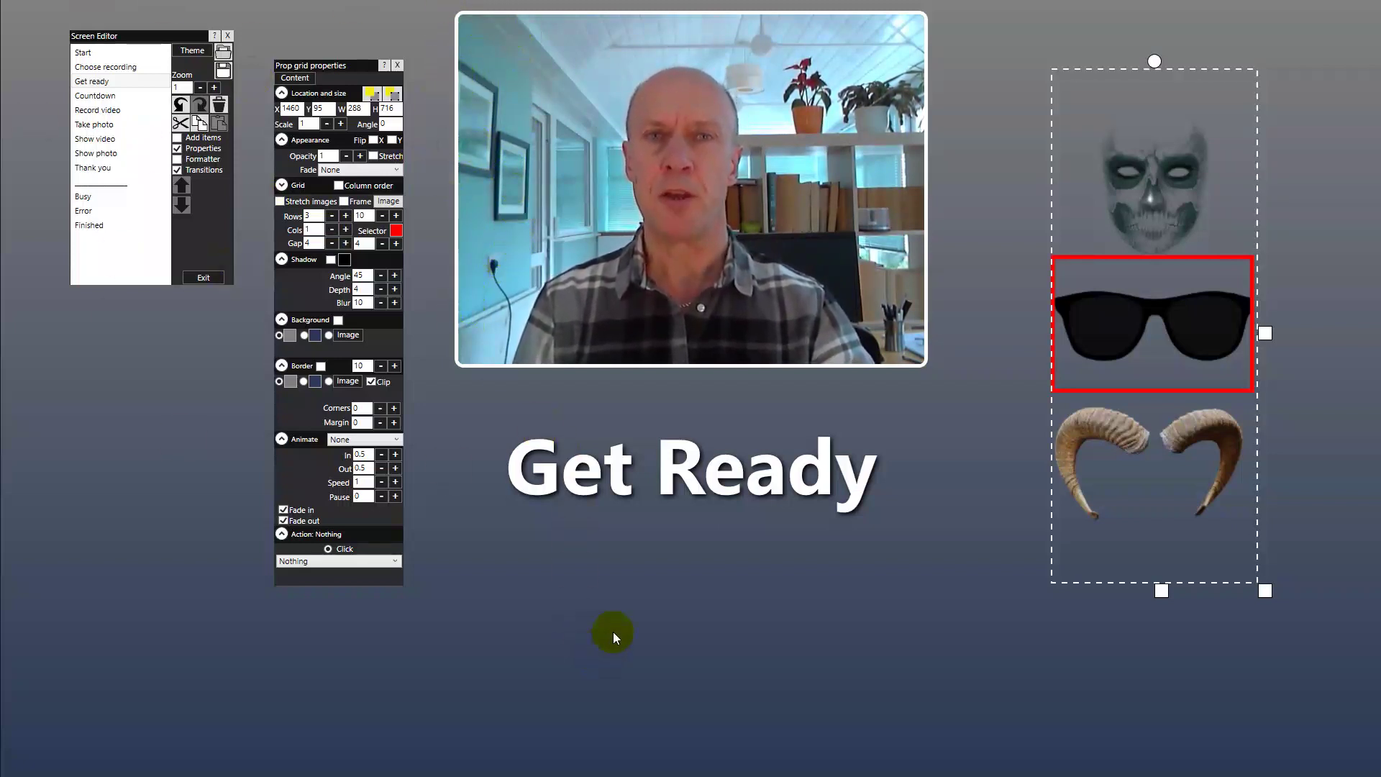
Deselect the grid and set the Get Ready screen's Timeout to Never.
click(131, 479)
drag(347, 69, 364, 128)
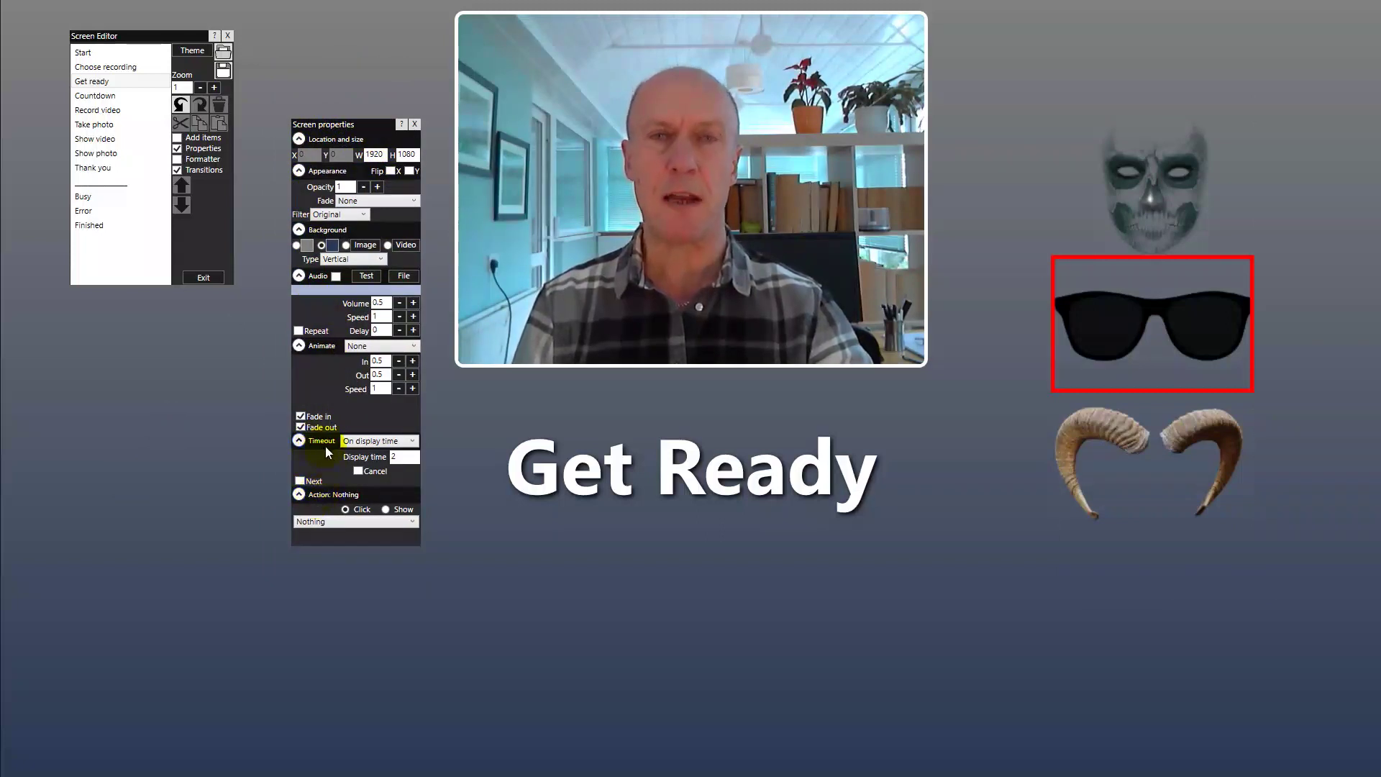
click(401, 443)
click(398, 456)
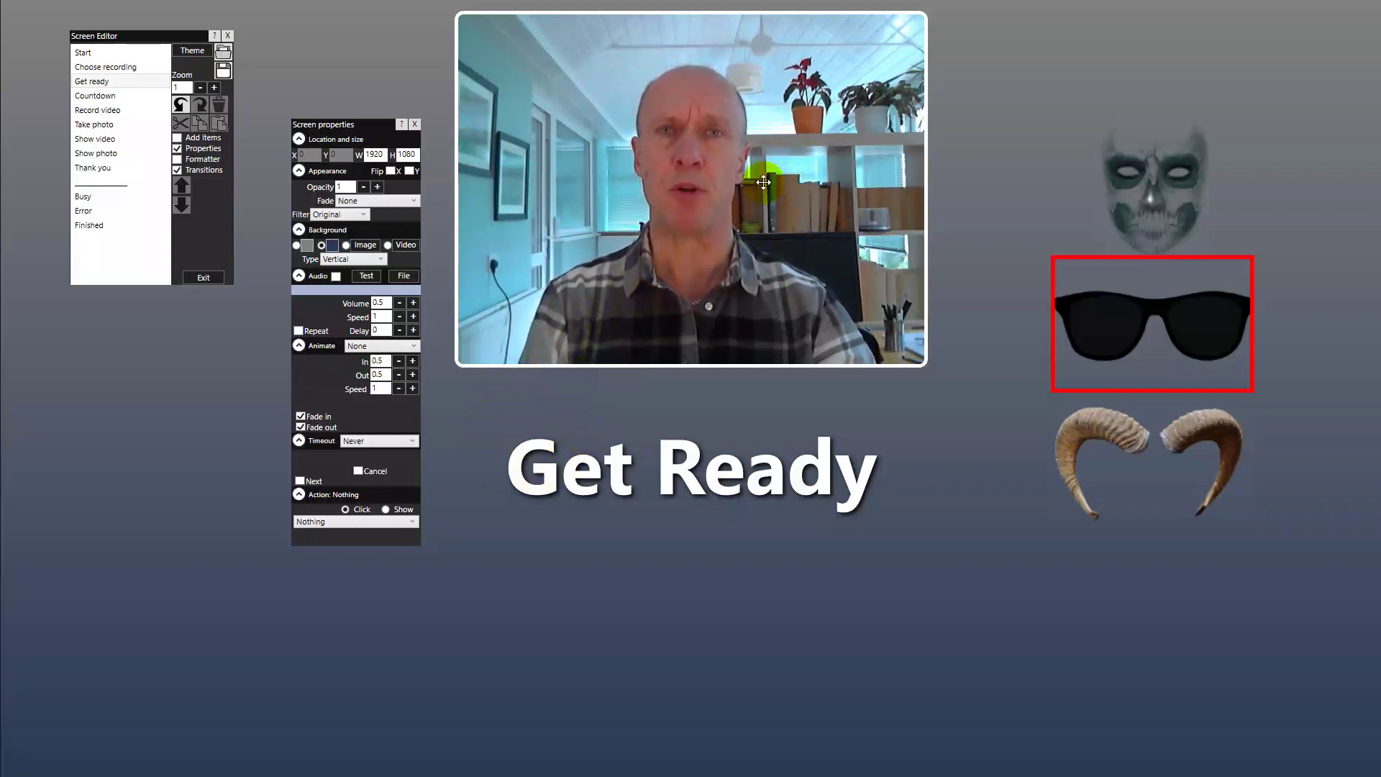
Enable the Next button and line it up with its label below Get Ready.
click(300, 480)
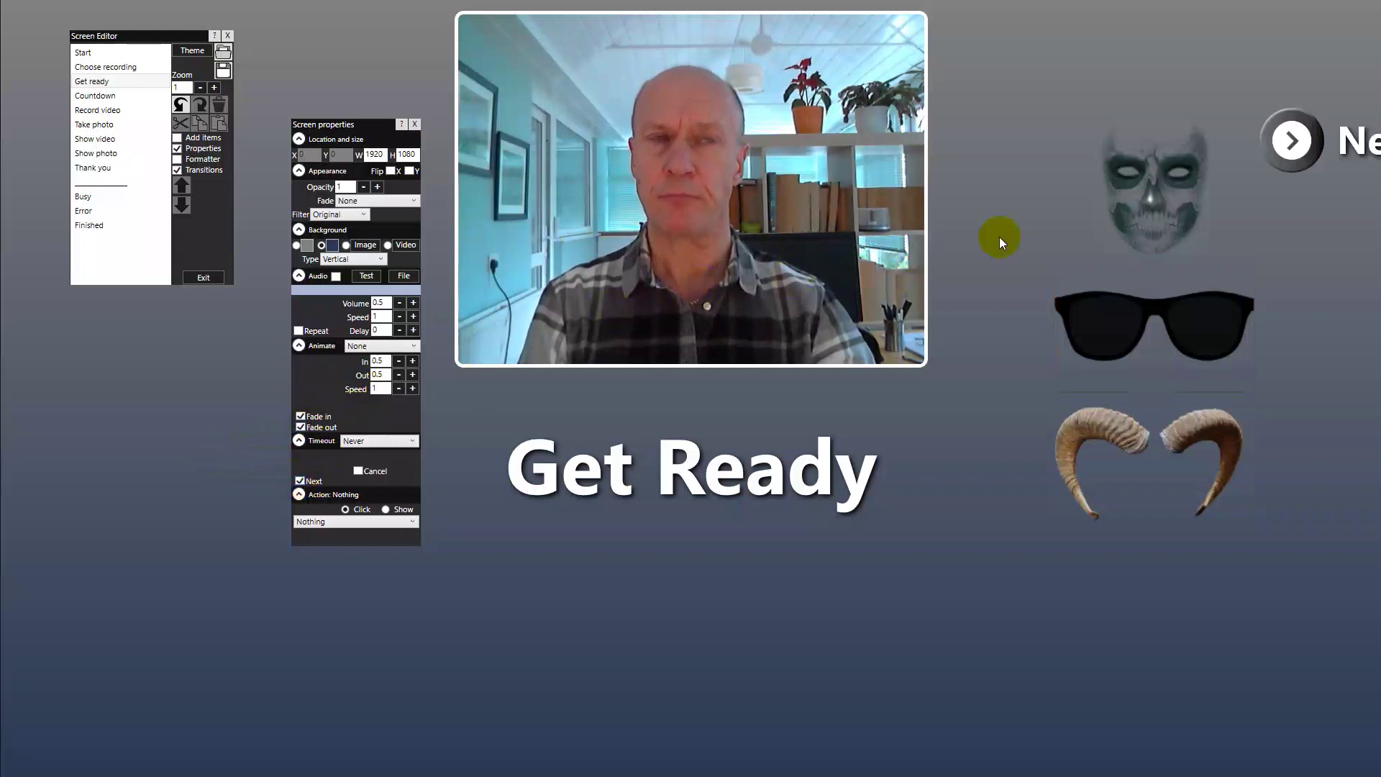
drag(1304, 138, 603, 617)
drag(1356, 140, 684, 629)
drag(591, 617, 609, 623)
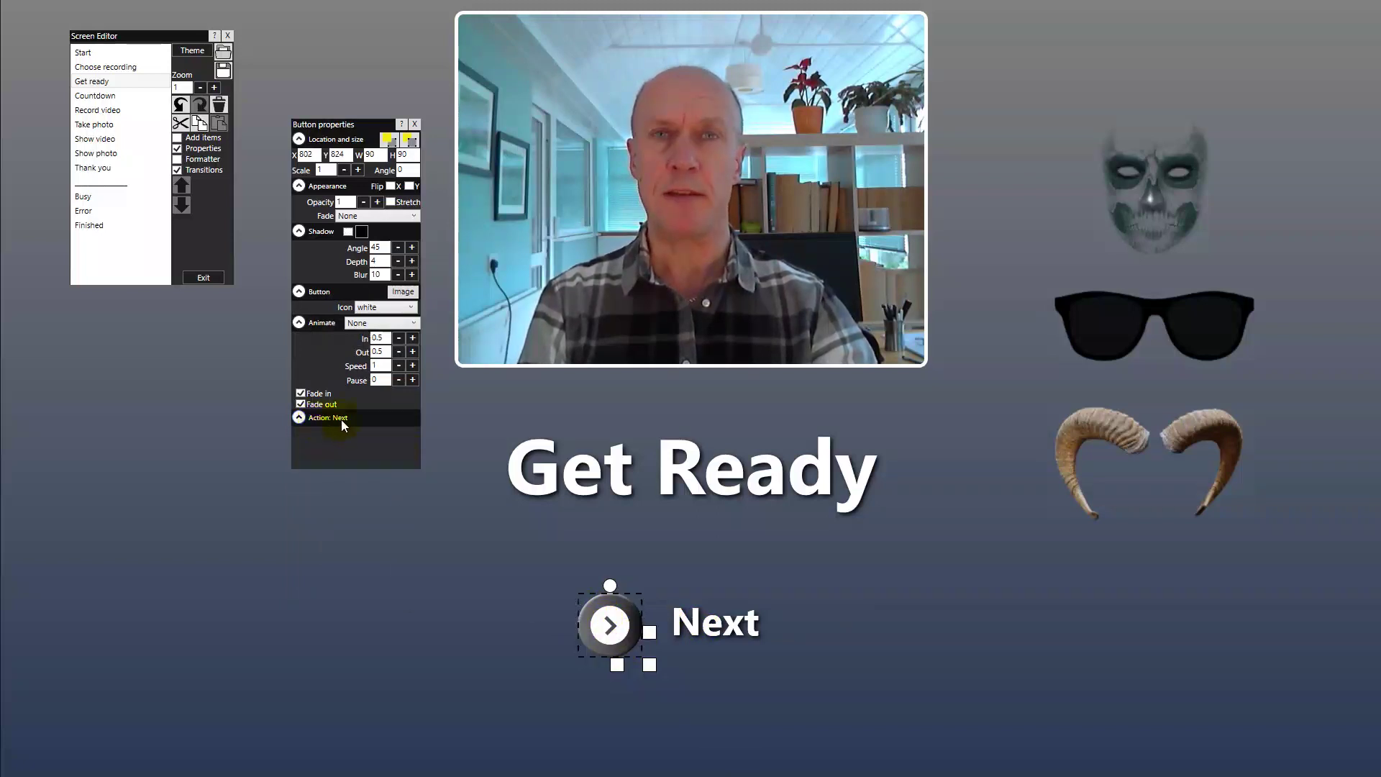
click(720, 627)
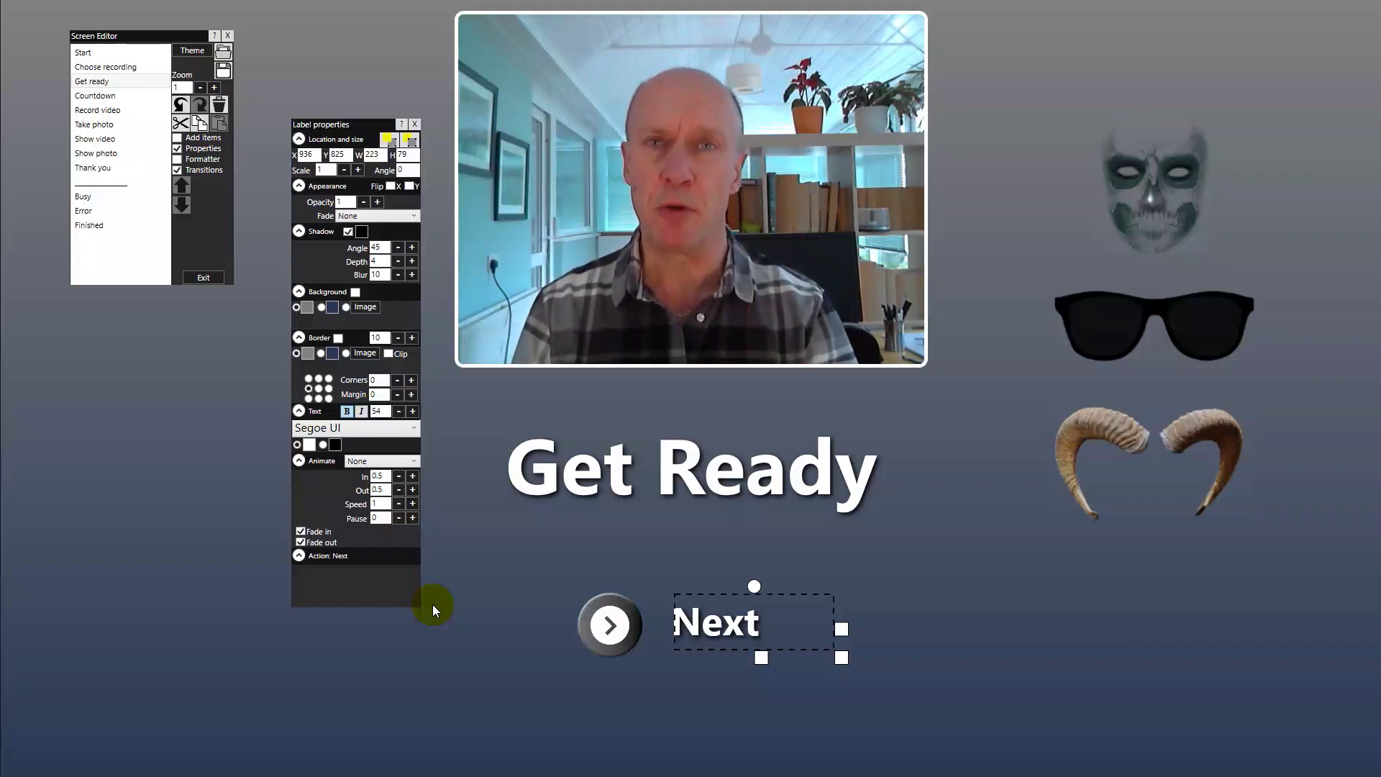
Preselect the horns in the prop grid, then exit the Screen Editor.
click(1174, 209)
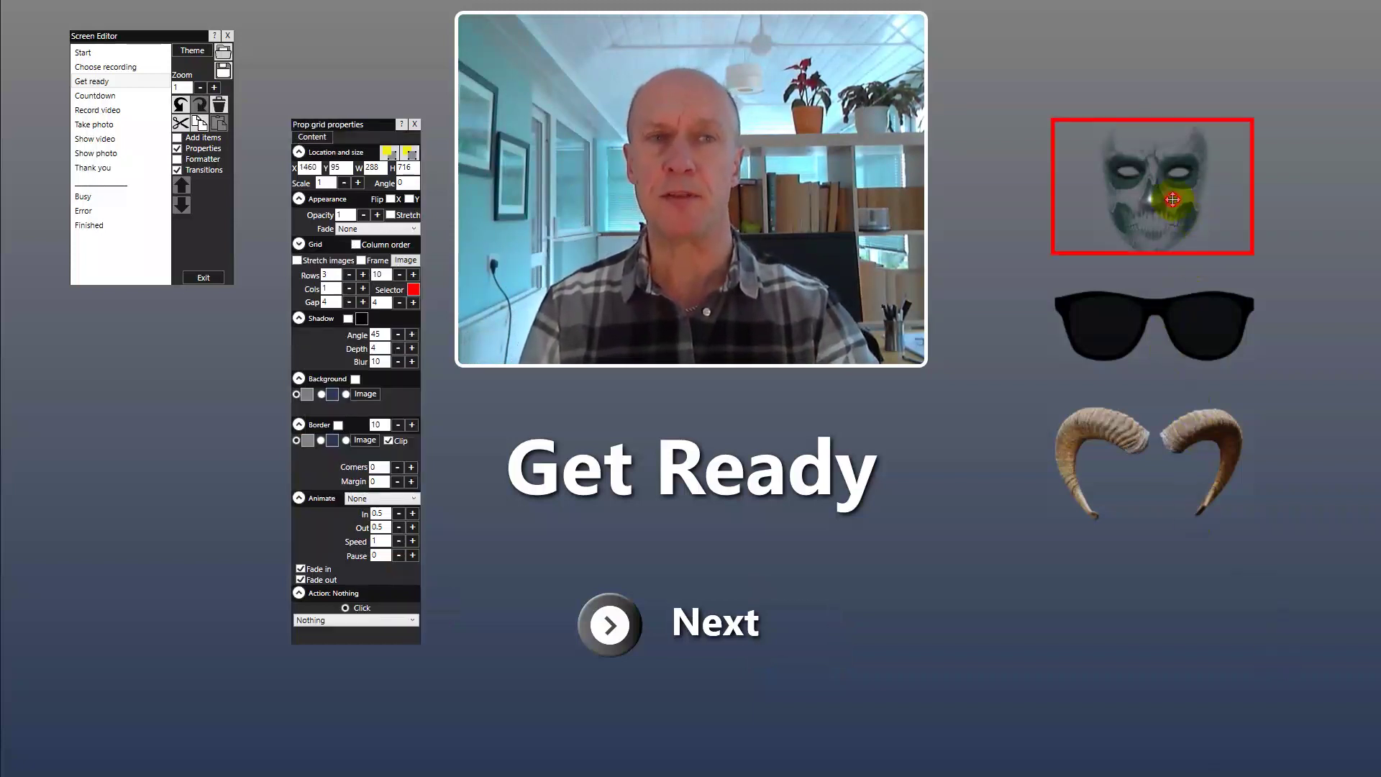
click(1205, 430)
click(986, 157)
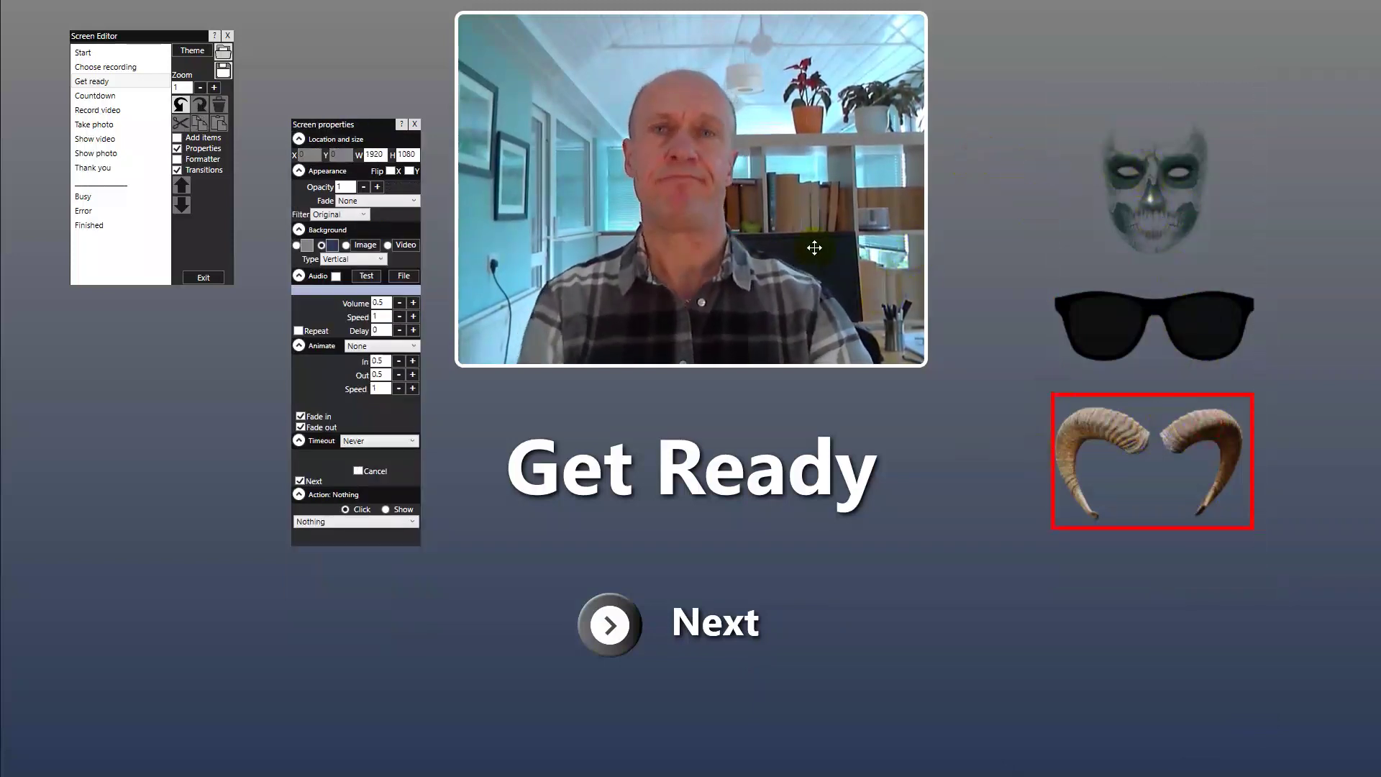
click(198, 277)
Relaunch RightBooth, save the faceprops event and play it full screen.
double_click(198, 278)
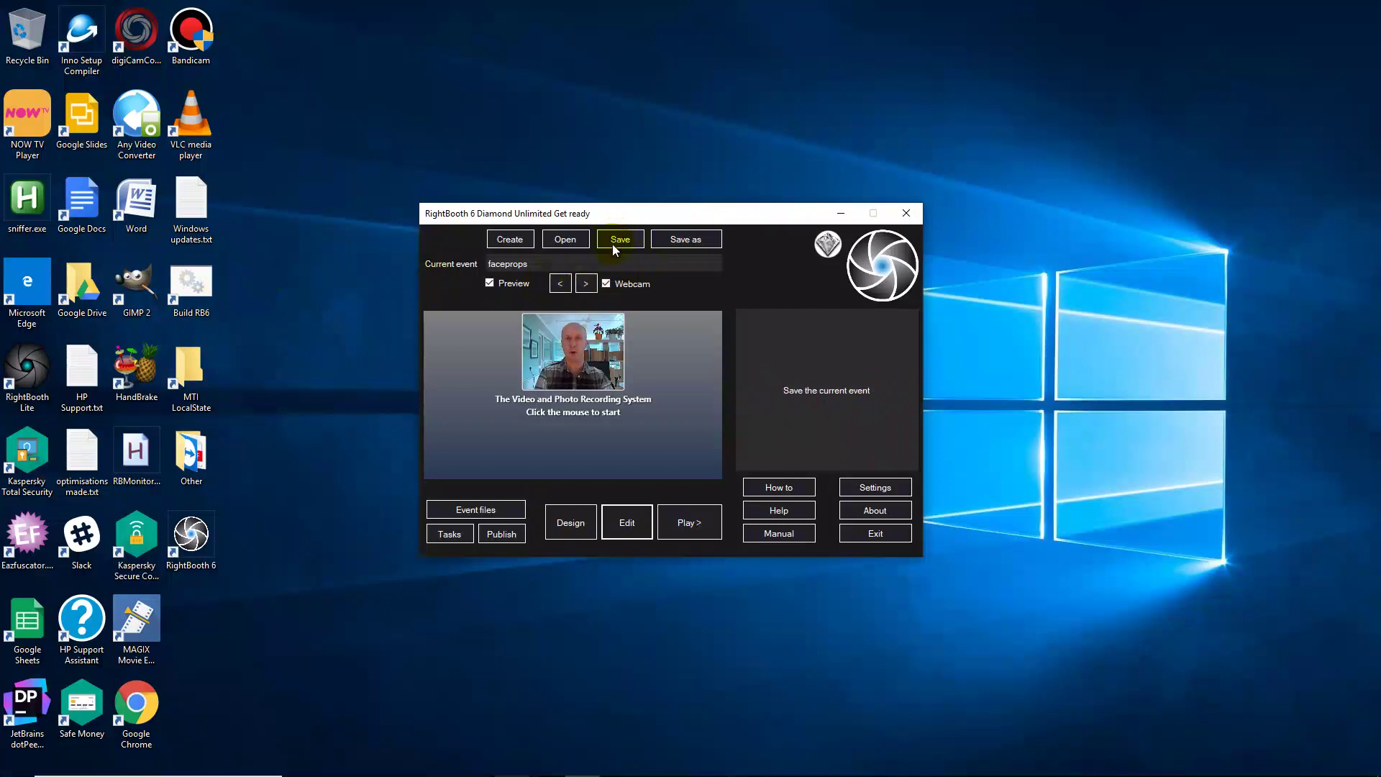
click(611, 246)
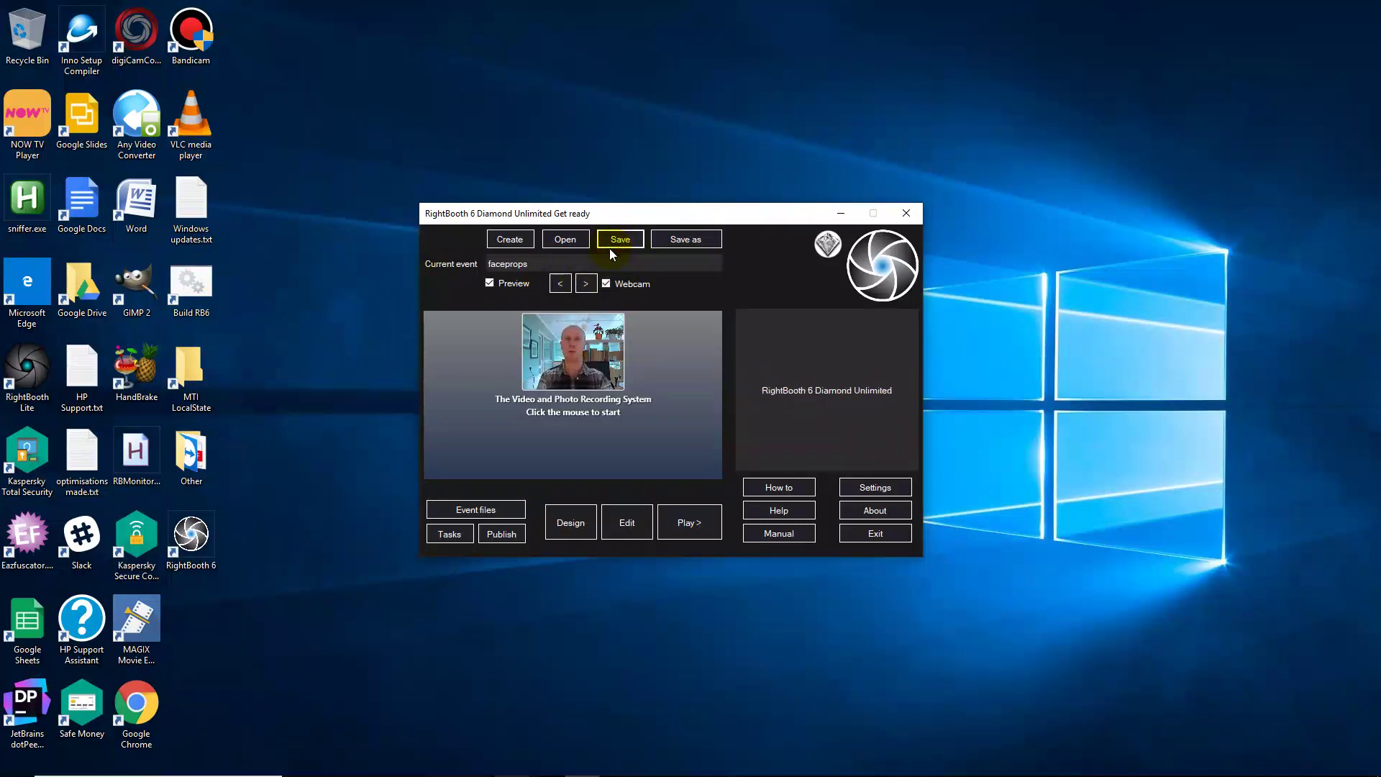
click(684, 524)
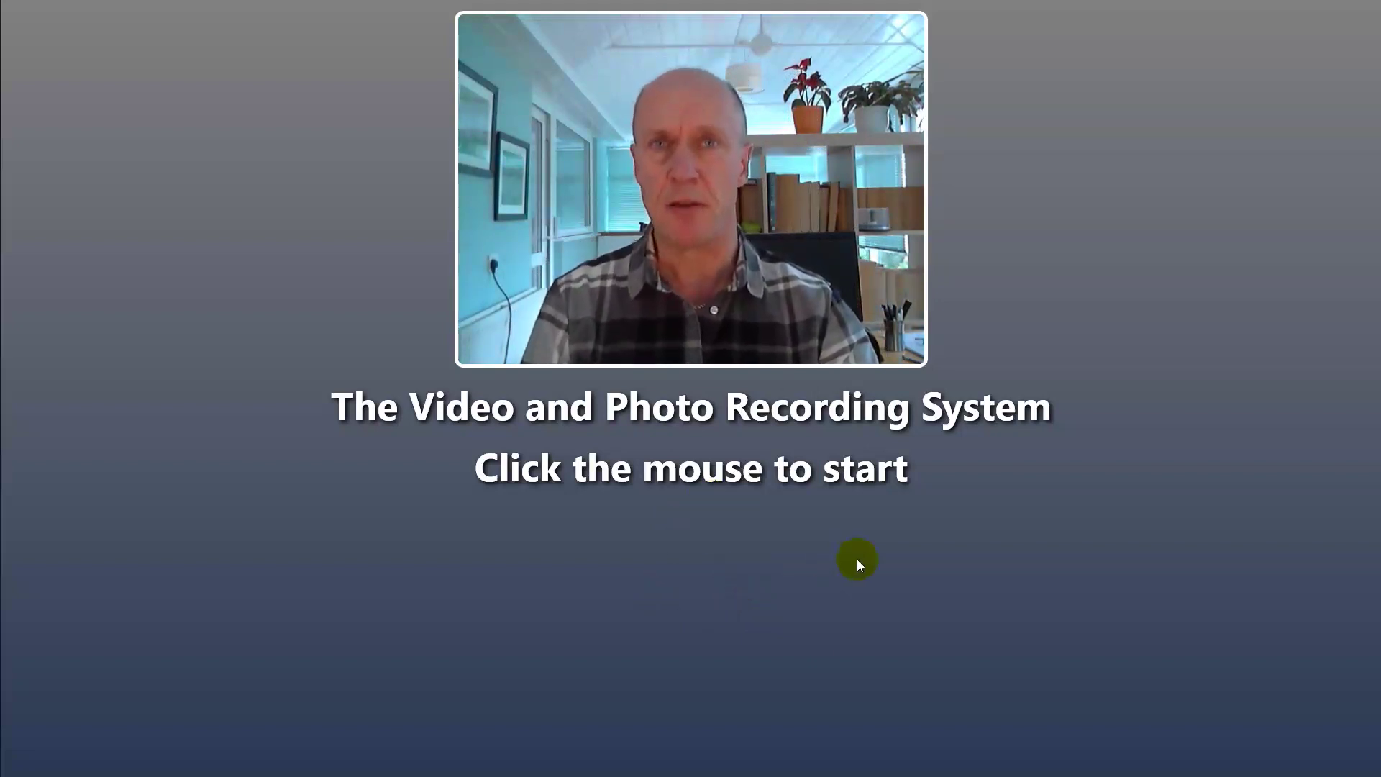
Start a session from the Start screen and choose Take 3 photos.
click(890, 586)
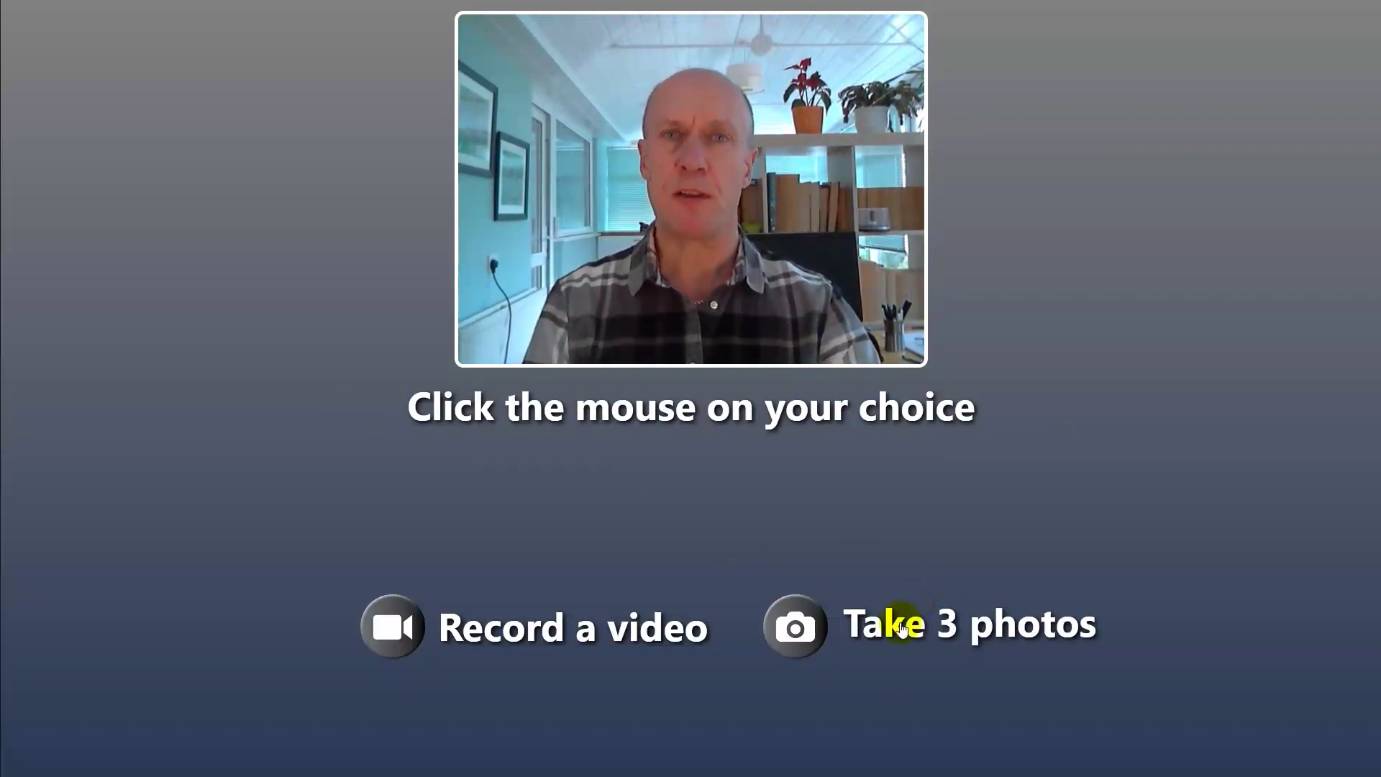
click(817, 637)
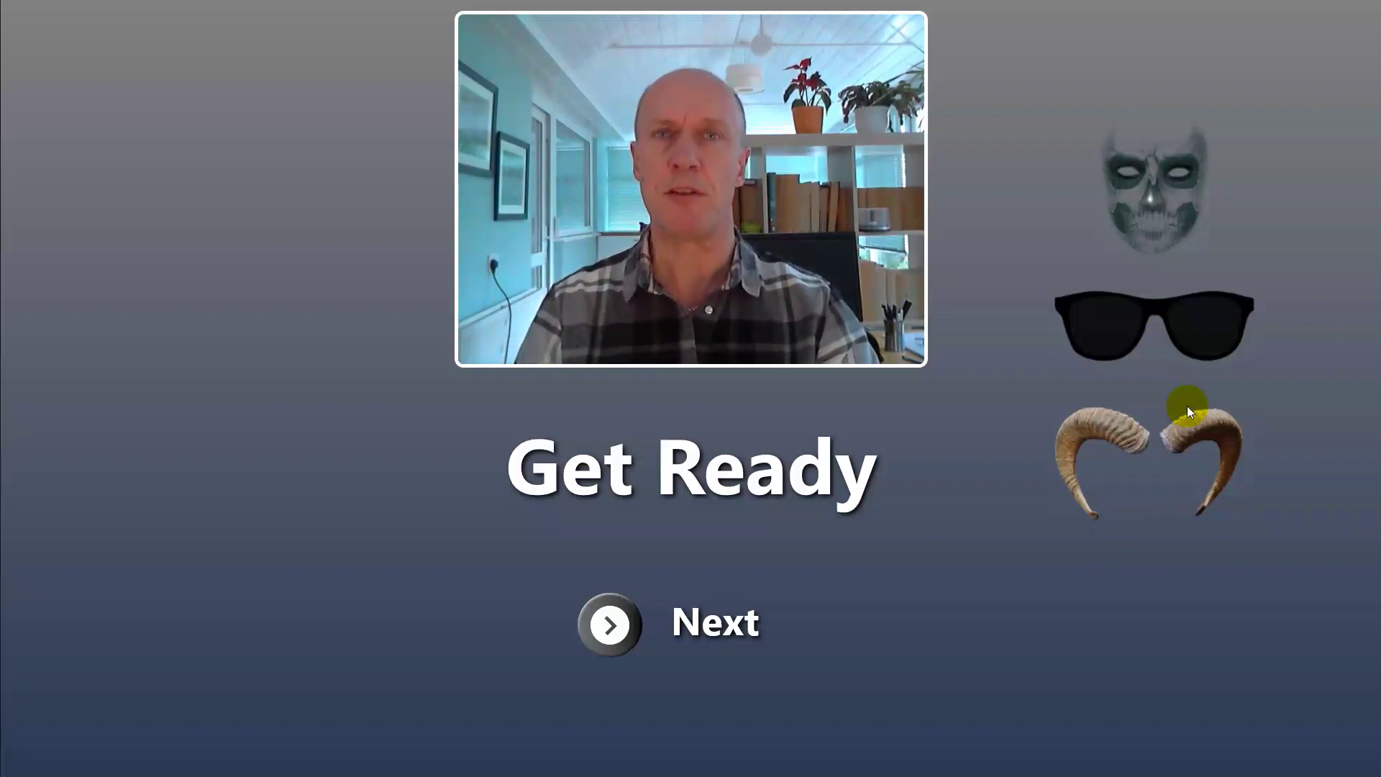
Take one photo wearing the sunglasses, then another wearing the skull mask.
click(1177, 324)
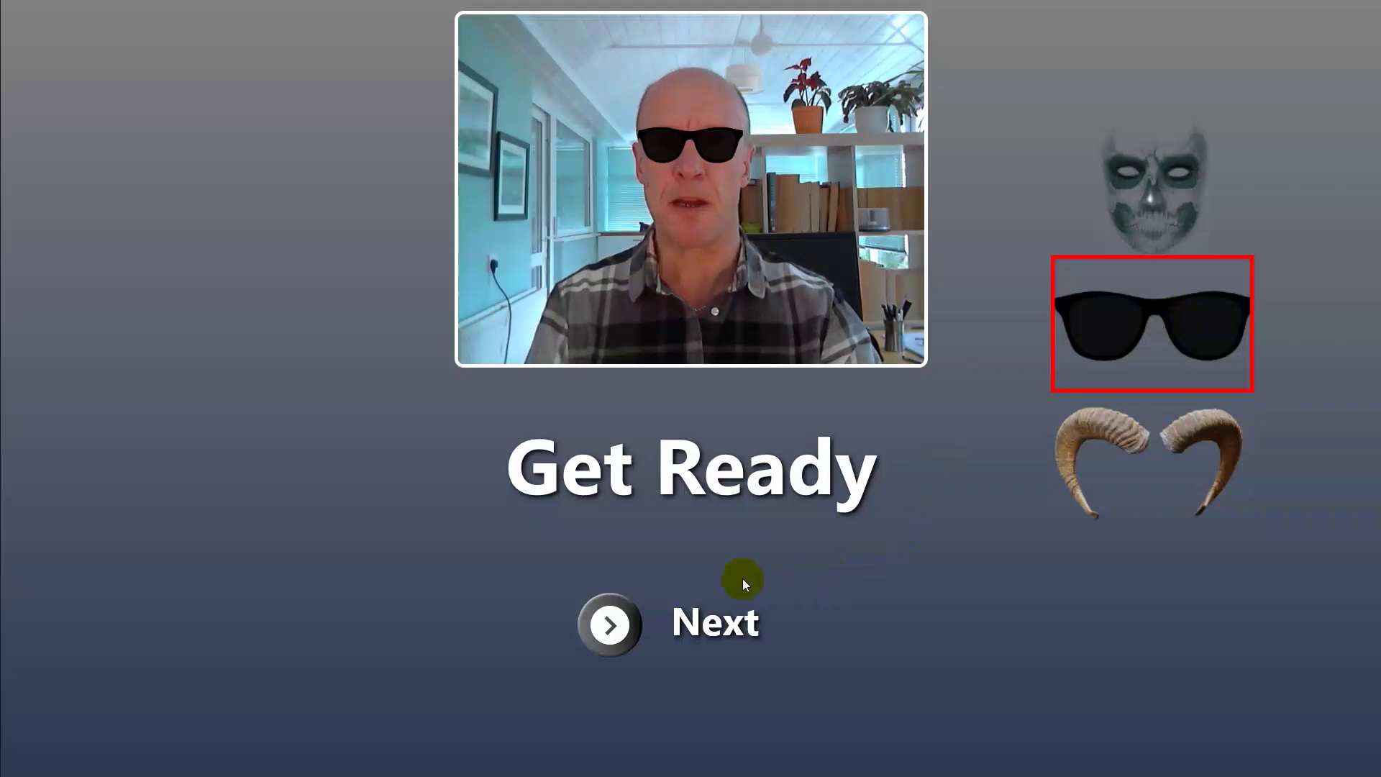
click(608, 625)
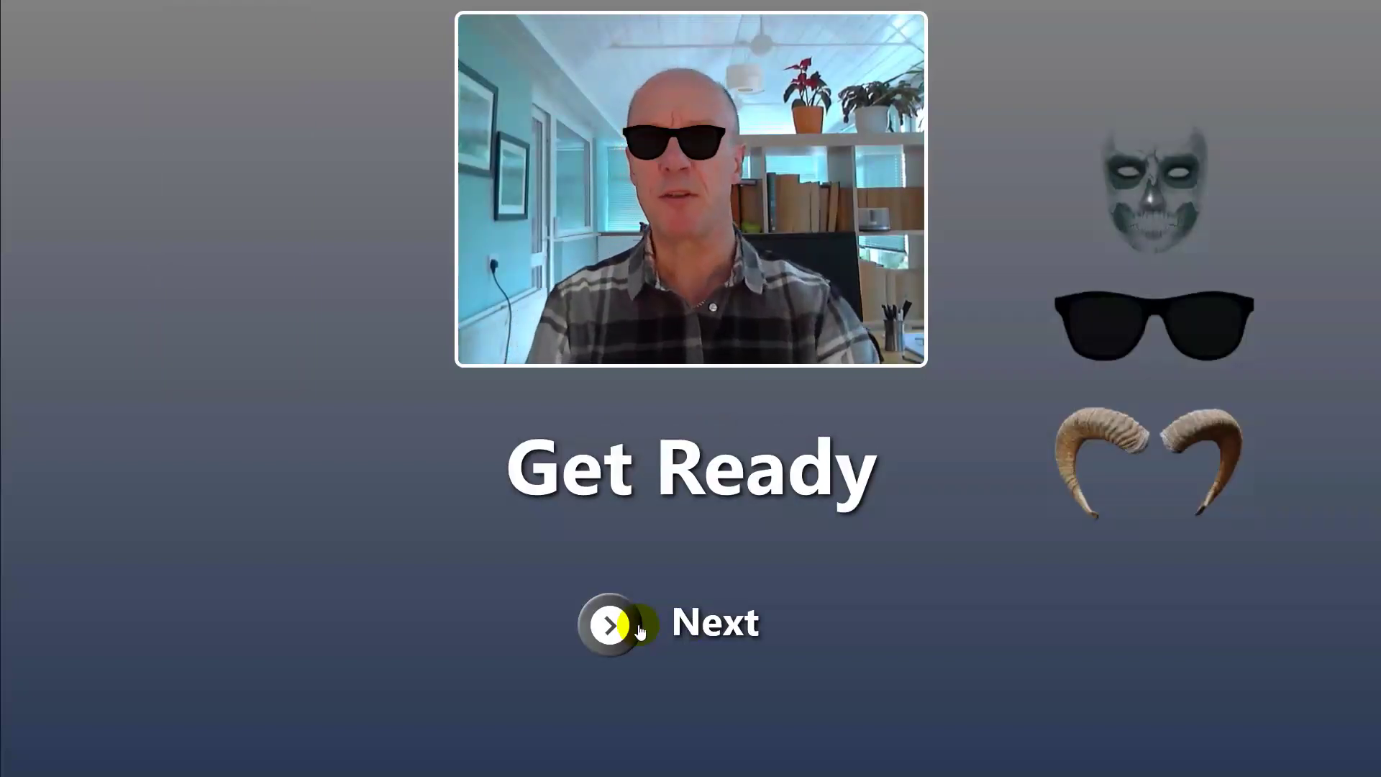
click(1145, 327)
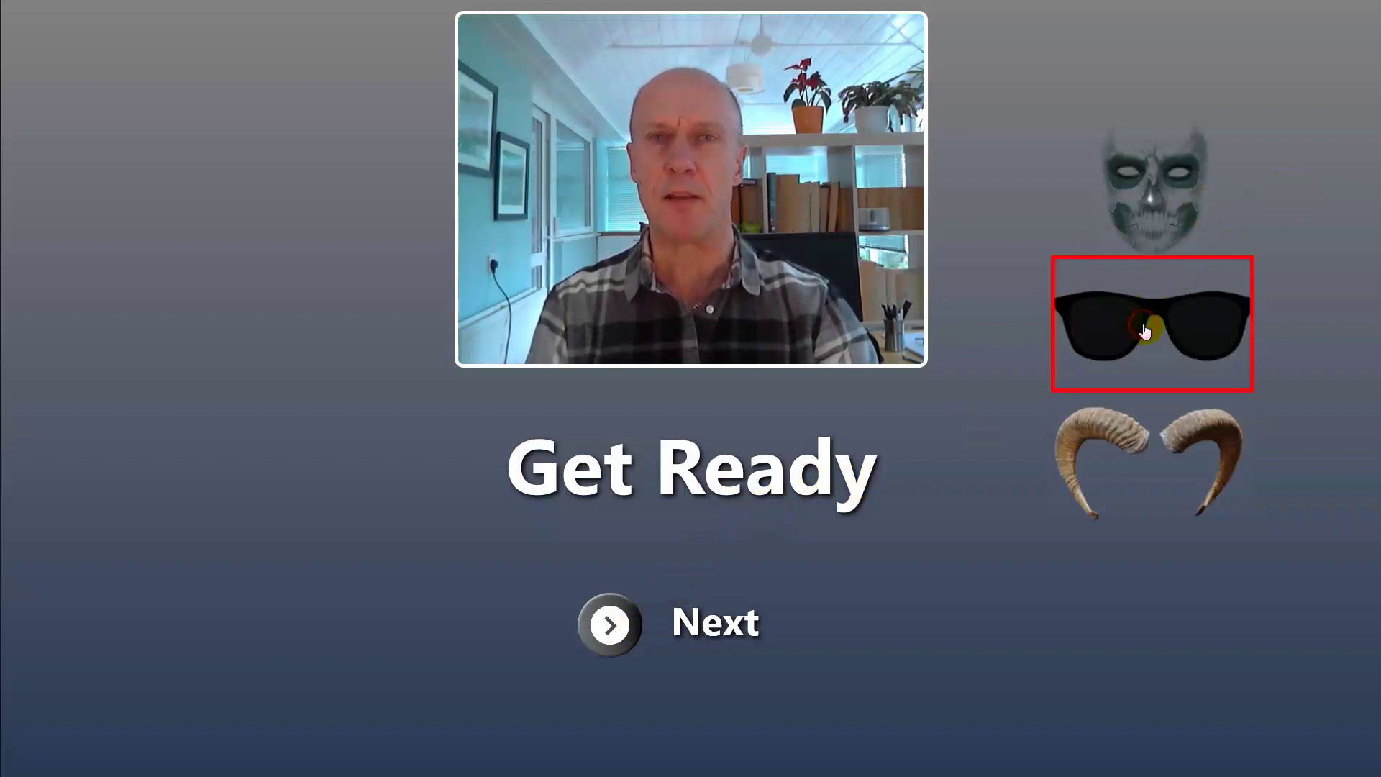
click(1151, 209)
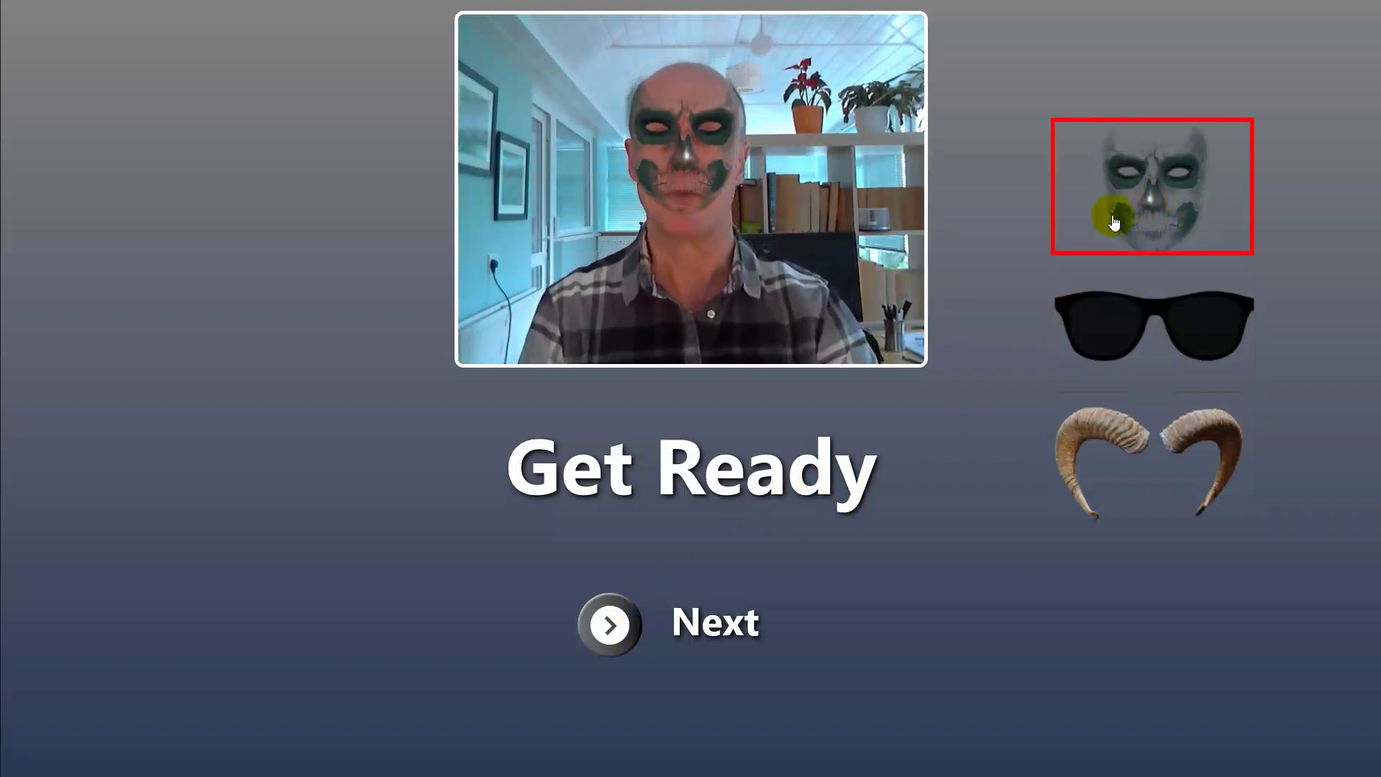
click(616, 626)
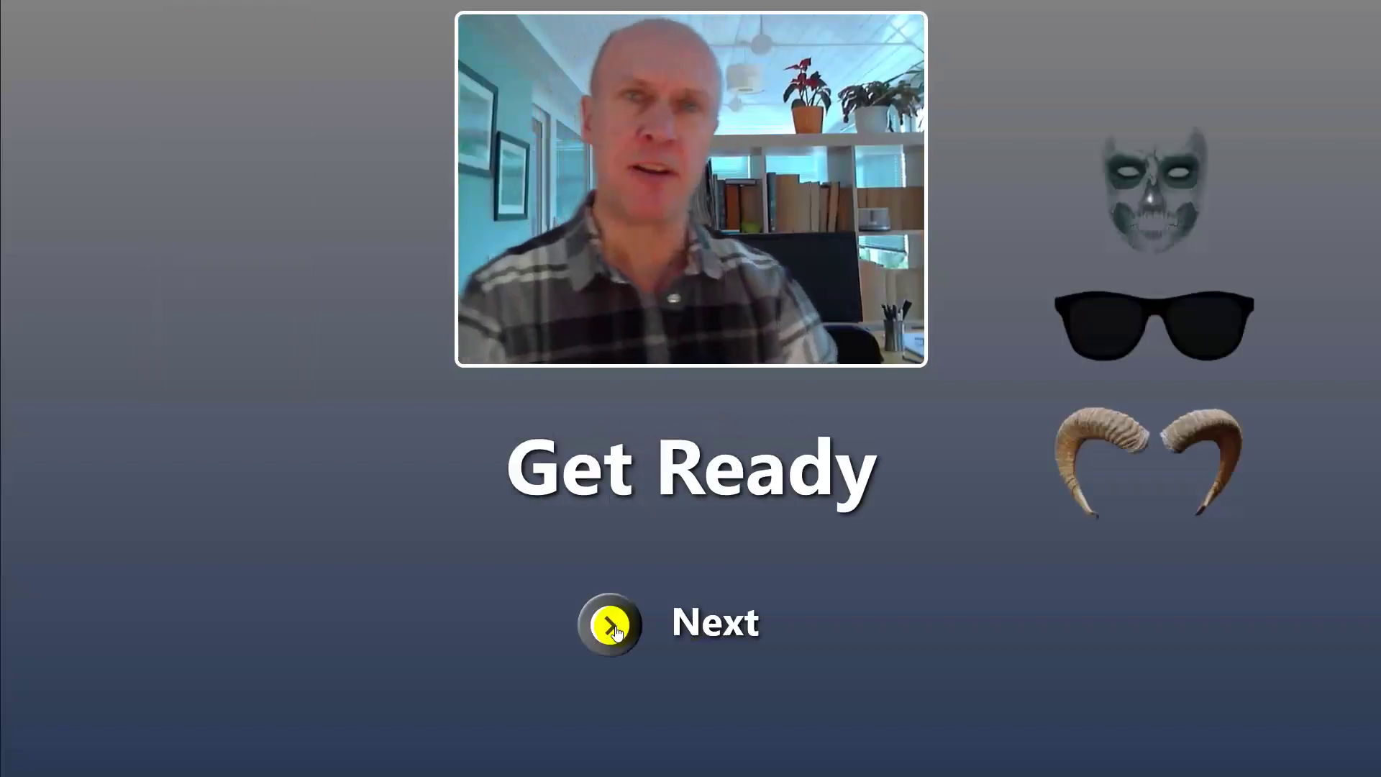
Swap the skull mask for the sunglasses plus horns on the webcam face.
click(1170, 221)
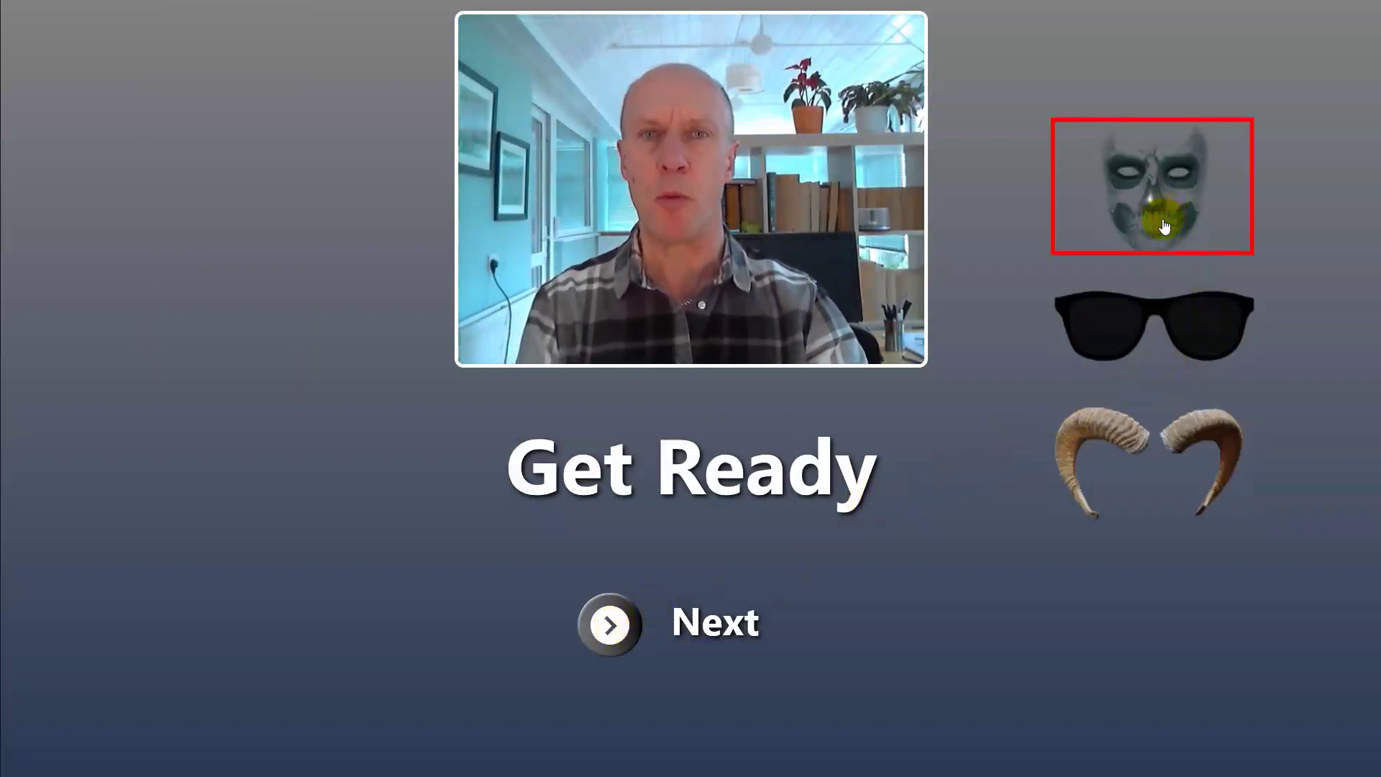
click(1170, 328)
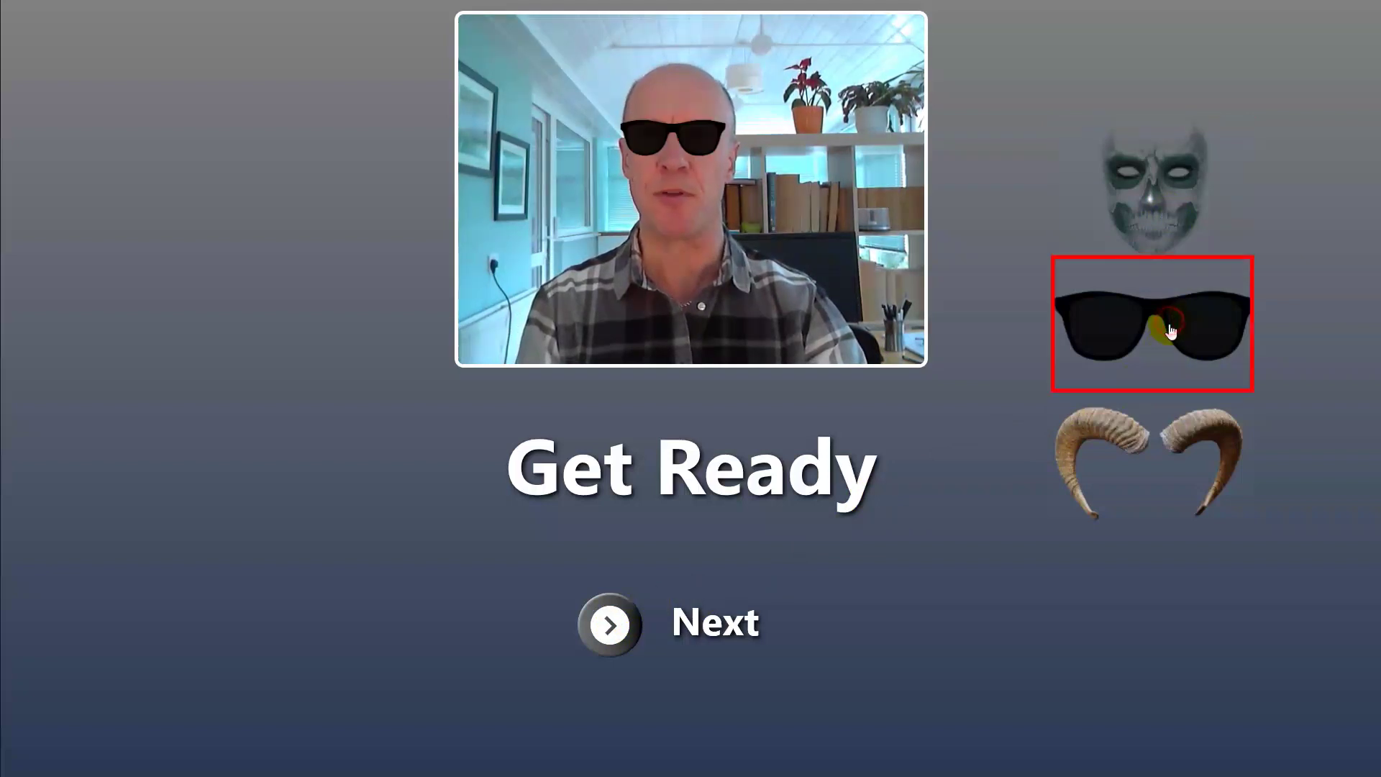
click(1170, 446)
Start the photo countdown wearing the horns and sunglasses.
click(609, 623)
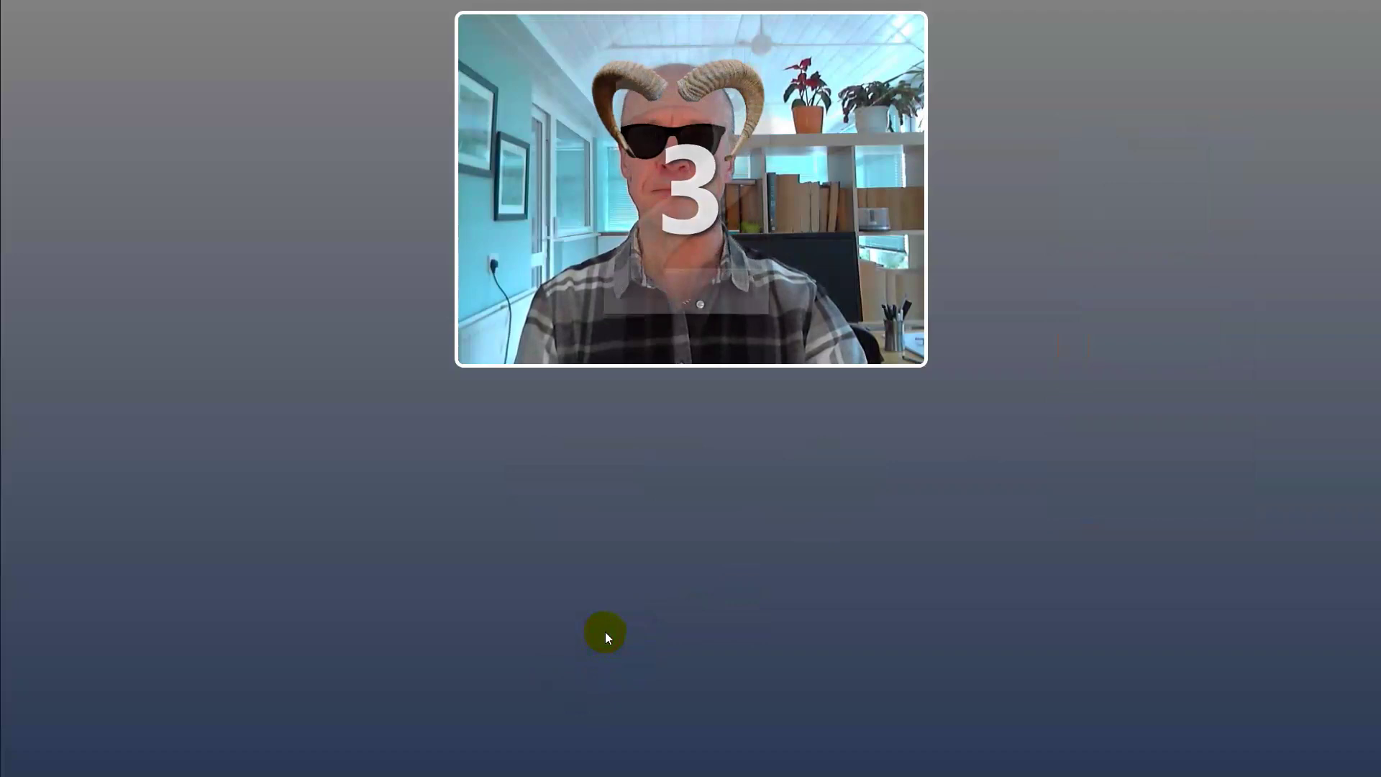